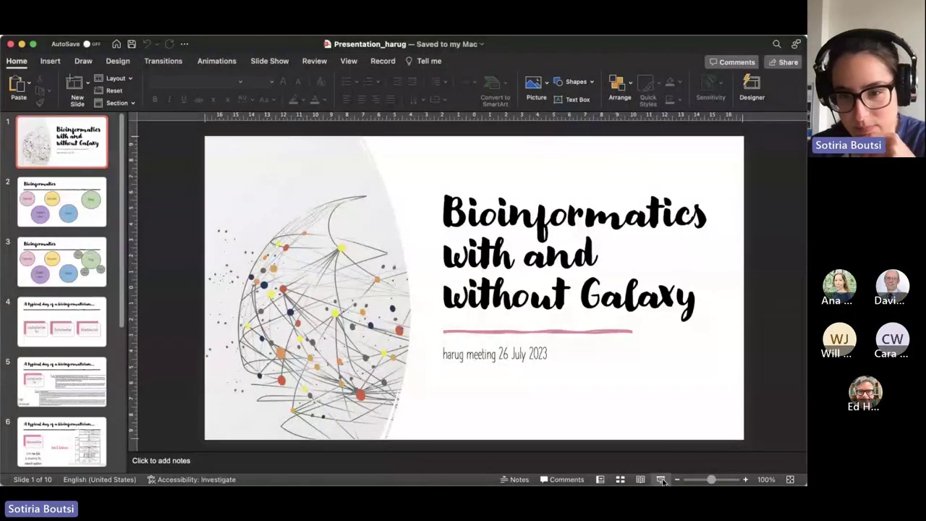
# Step: Start the slide show and advance to the slide "A typical day of a bioinformatician..."
pyautogui.click(660, 478)
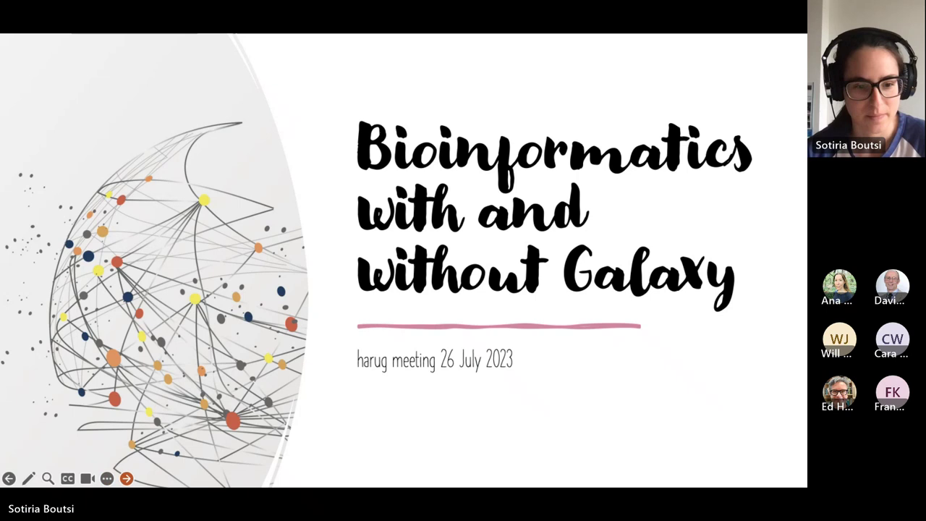
pyautogui.click(126, 478)
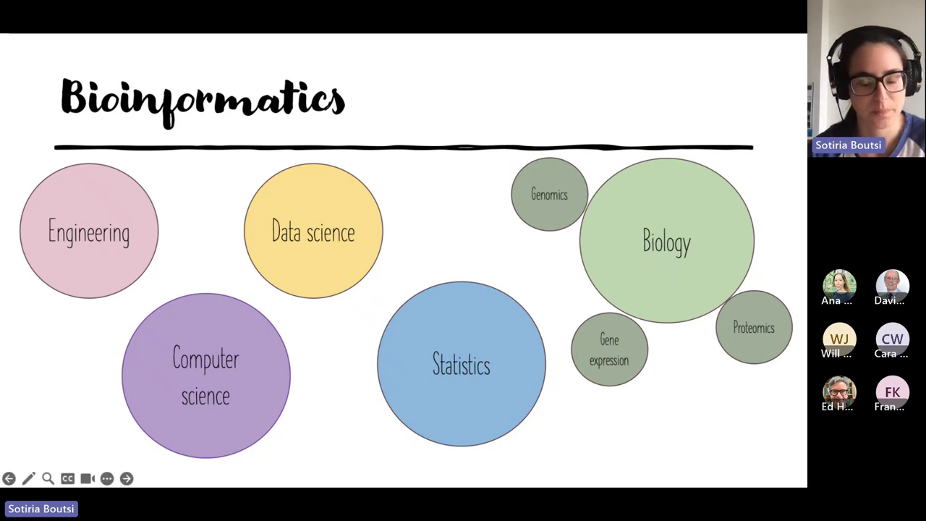
pyautogui.click(127, 478)
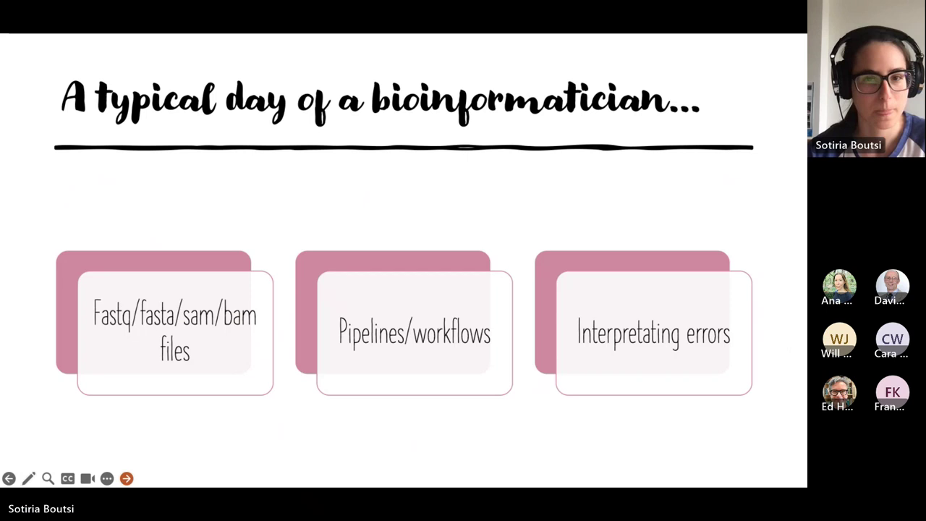
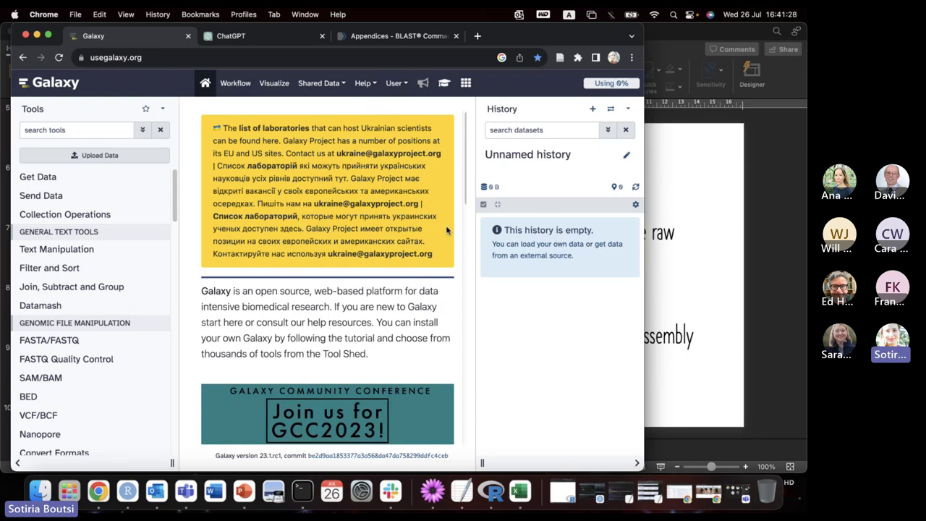
# Step: Upload JRAS00994_0389.rem.2.fq.gz and JRAS00994_0389.rem.1.fq.gz from the local demultiplexed_data folder into the Galaxy history
pyautogui.click(100, 155)
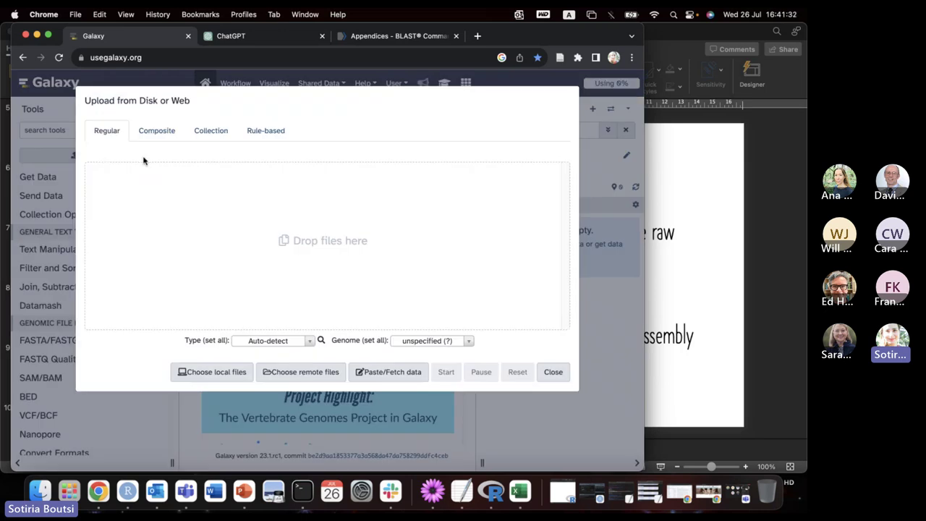
pyautogui.click(232, 372)
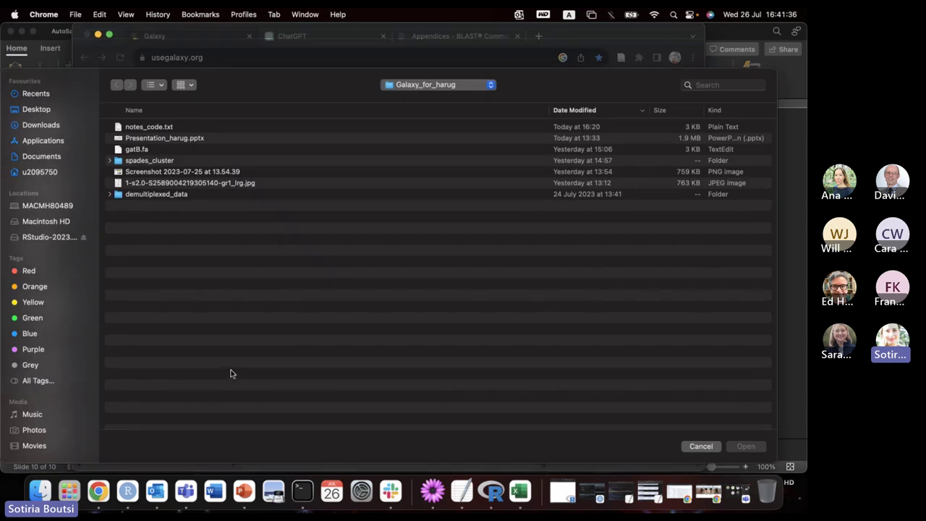
pyautogui.doubleClick(173, 196)
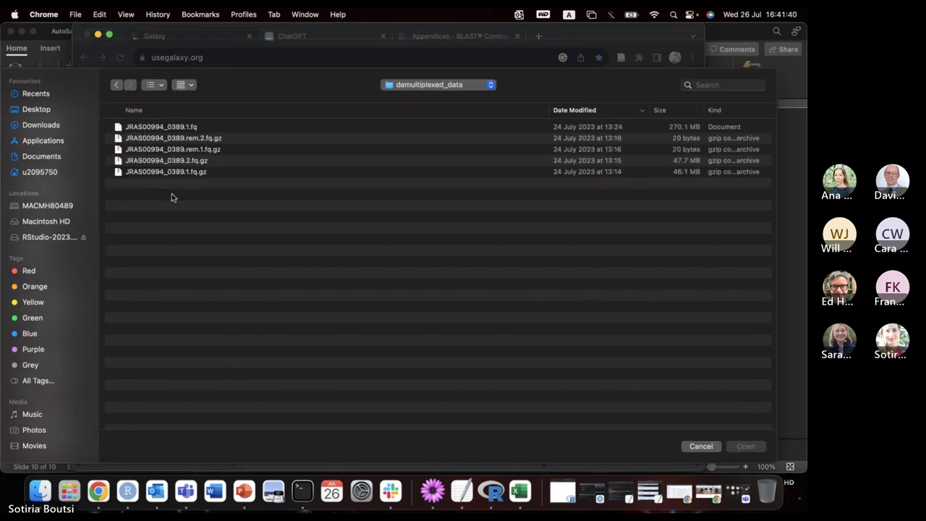
pyautogui.click(114, 138)
pyautogui.keyDown('shift'); pyautogui.click(116, 149); pyautogui.keyUp('shift')
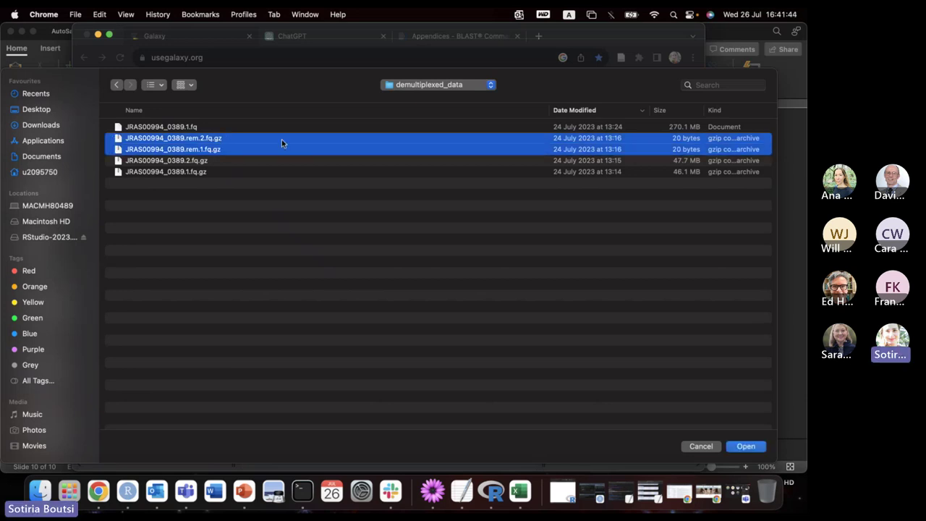
pyautogui.click(745, 446)
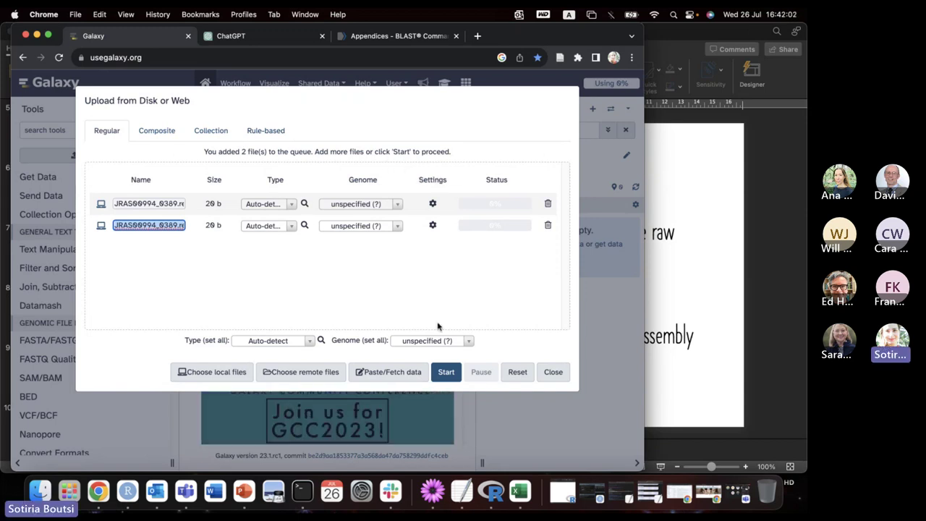
pyautogui.click(447, 372)
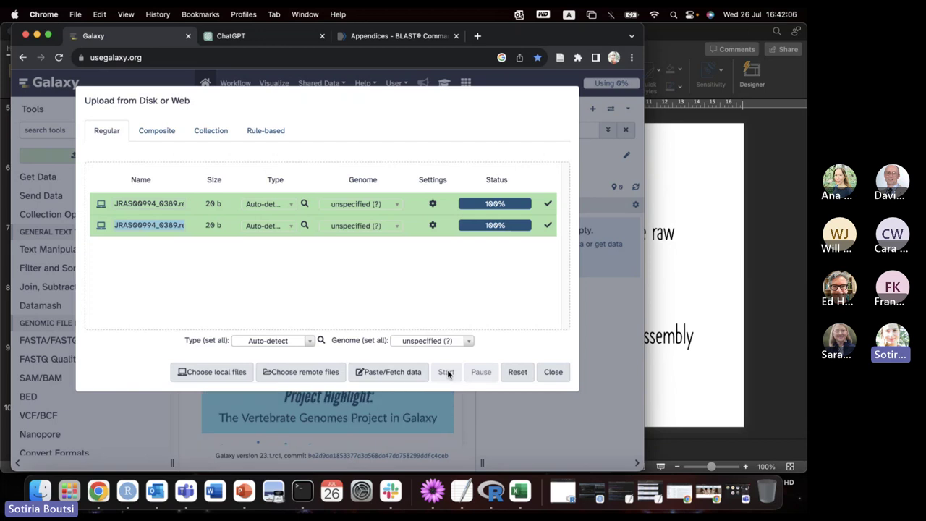
pyautogui.click(551, 372)
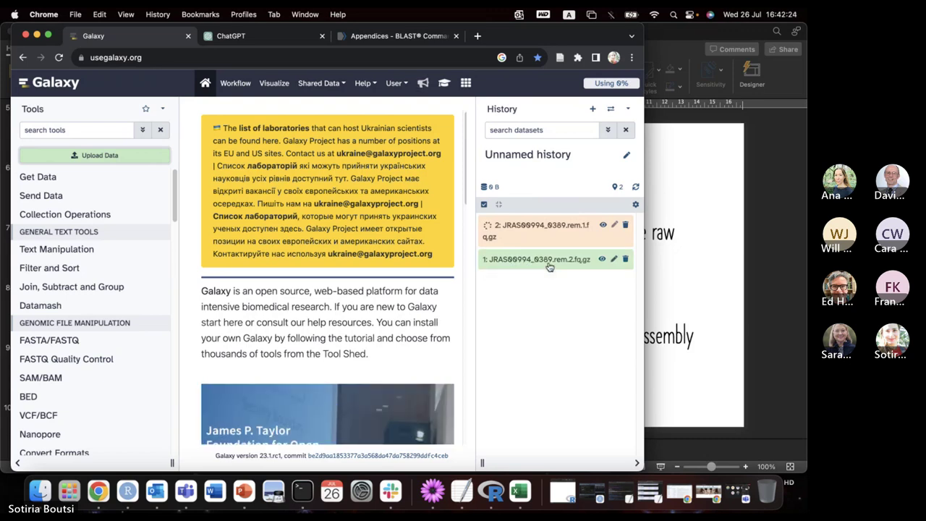
# Step: Preview the uploaded JRAS00994_0389.rem.2.fq.gz dataset and widen the browser window
pyautogui.click(603, 260)
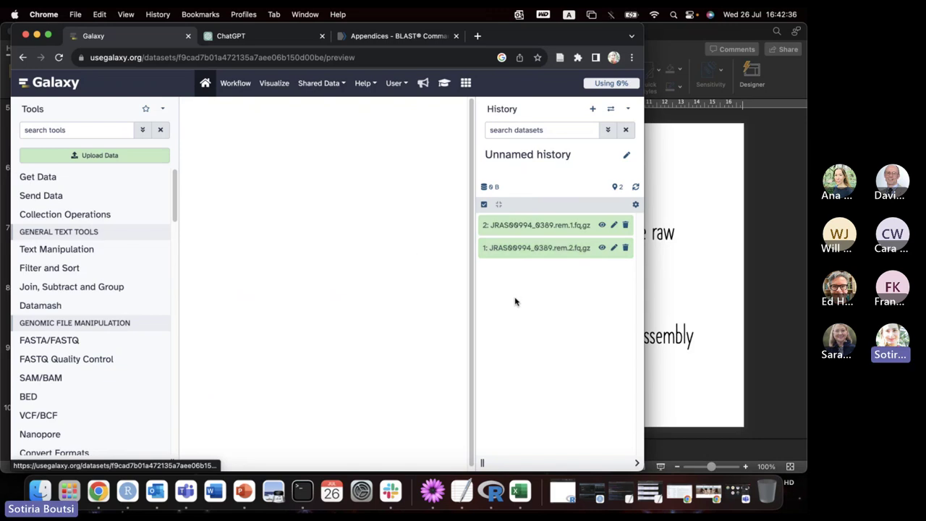
pyautogui.click(601, 248)
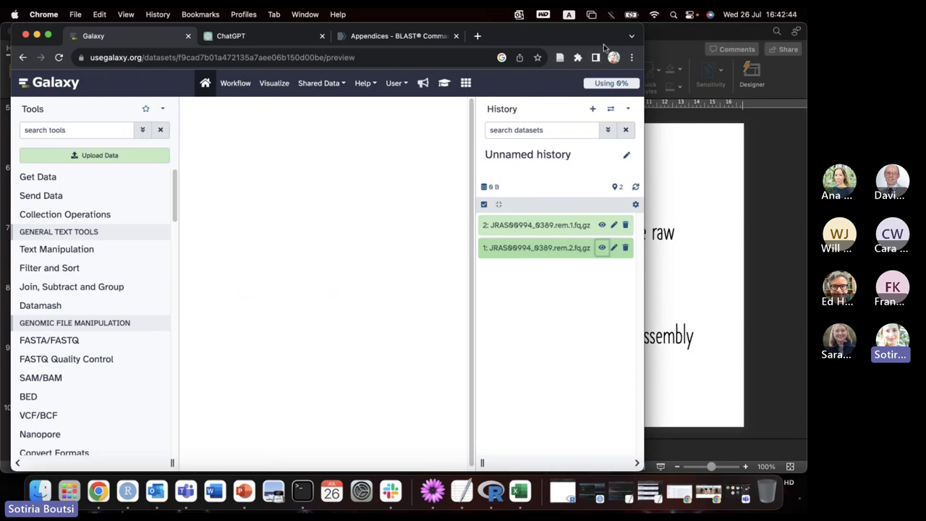
pyautogui.click(726, 136)
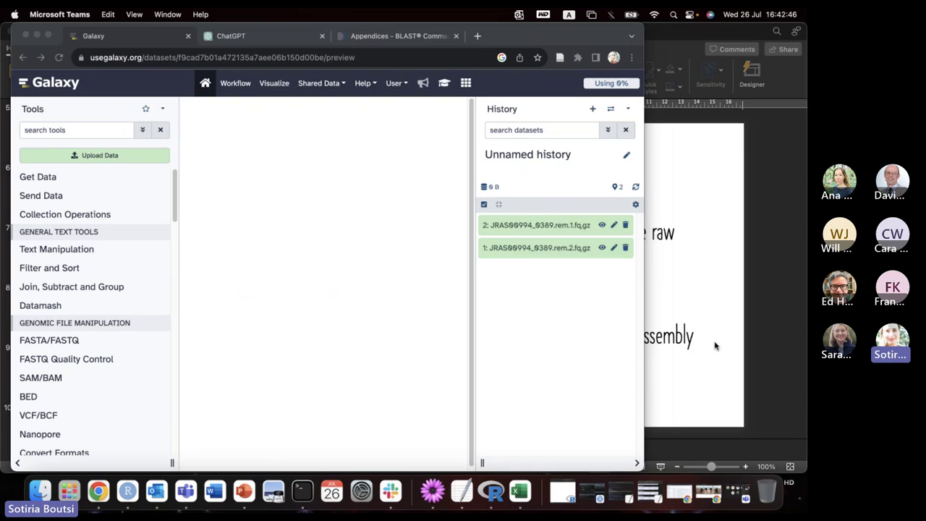
pyautogui.click(643, 26)
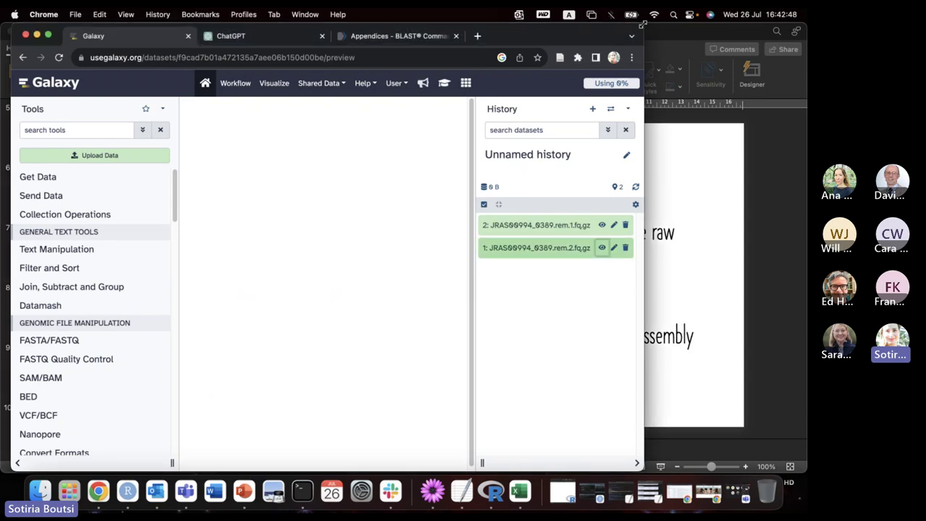
pyautogui.moveTo(646, 24); pyautogui.dragTo(732, 26)
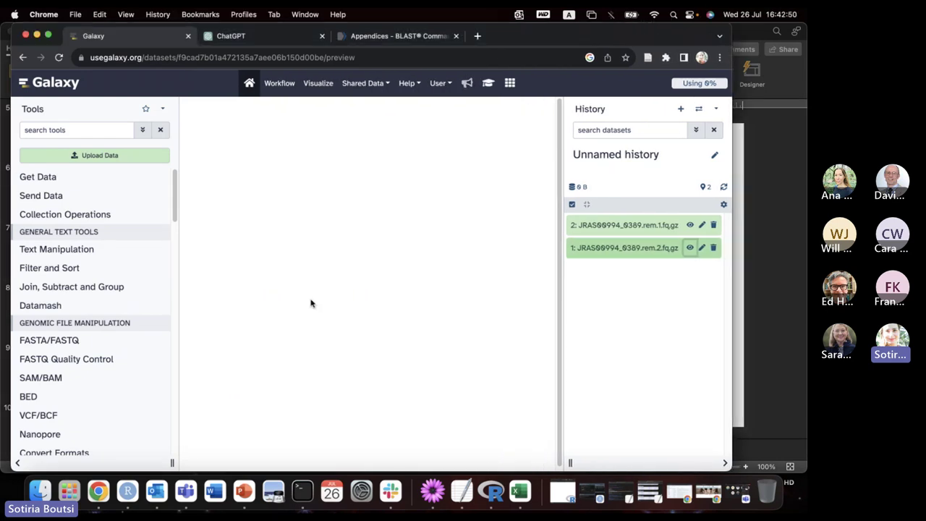
# Step: Inspect the details and content preview of the JRAS00994_0389.rem.2.fq.gz dataset, and collapse its entry
pyautogui.click(599, 251)
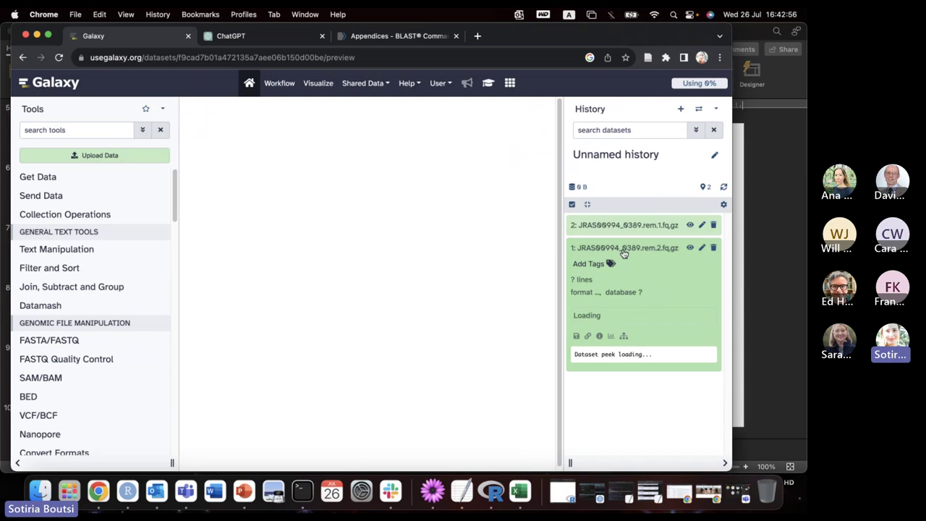
pyautogui.click(623, 249)
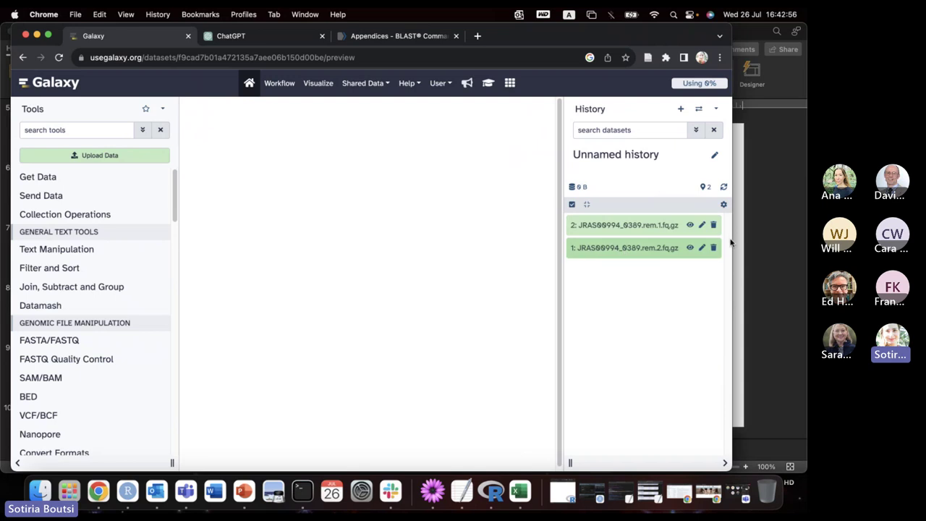
pyautogui.click(689, 249)
pyautogui.click(691, 248)
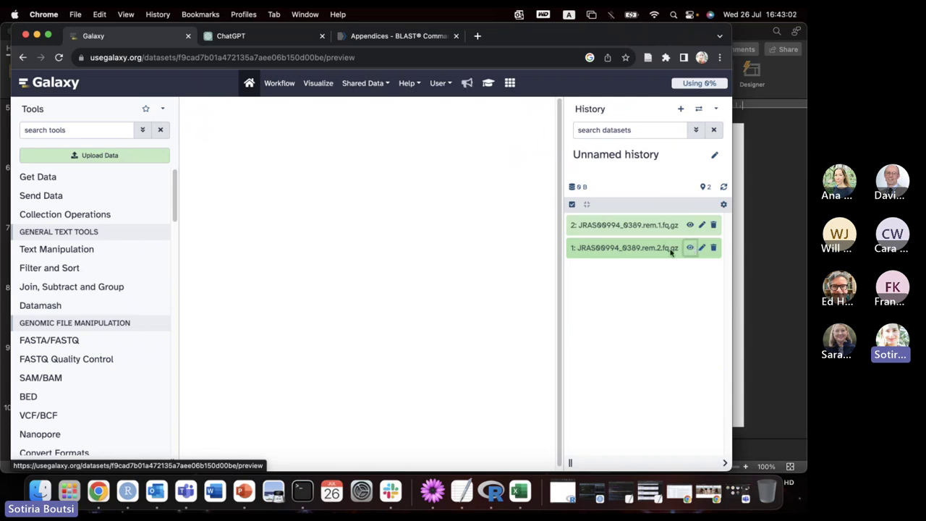
pyautogui.click(632, 249)
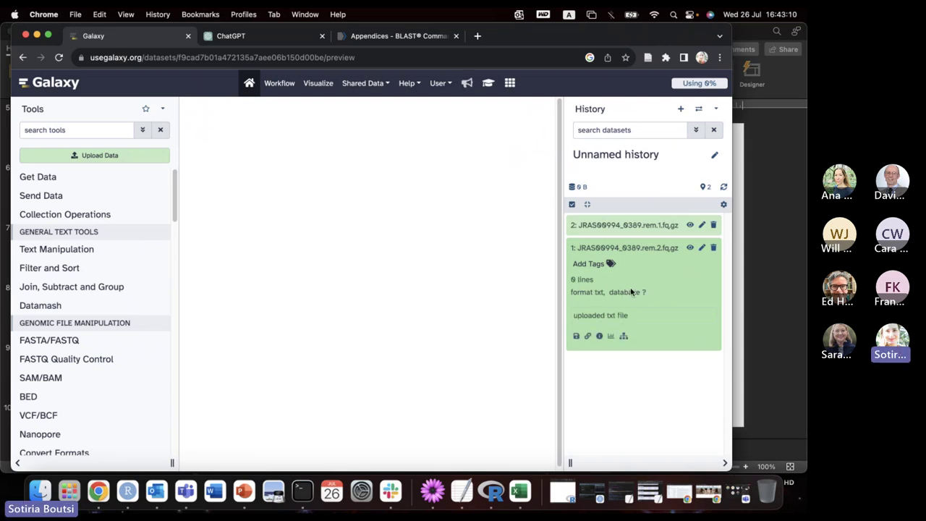
pyautogui.click(689, 248)
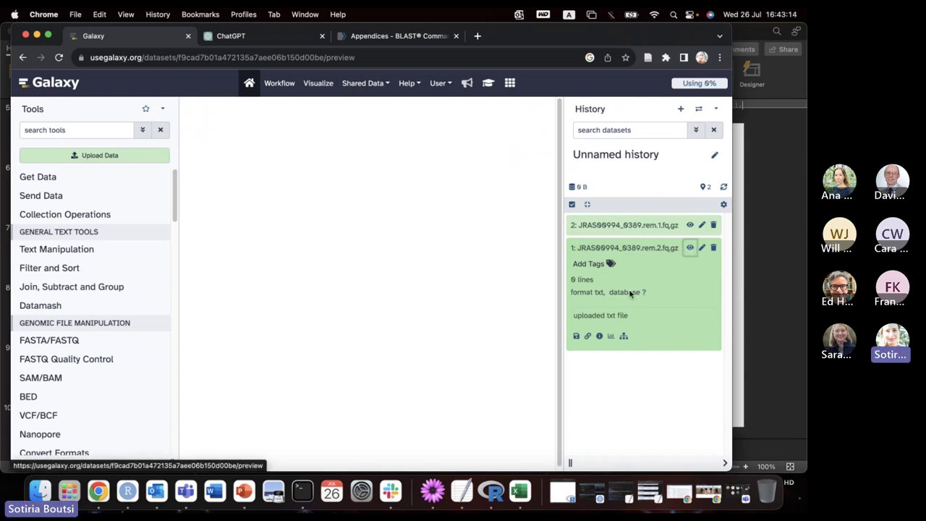
pyautogui.click(627, 250)
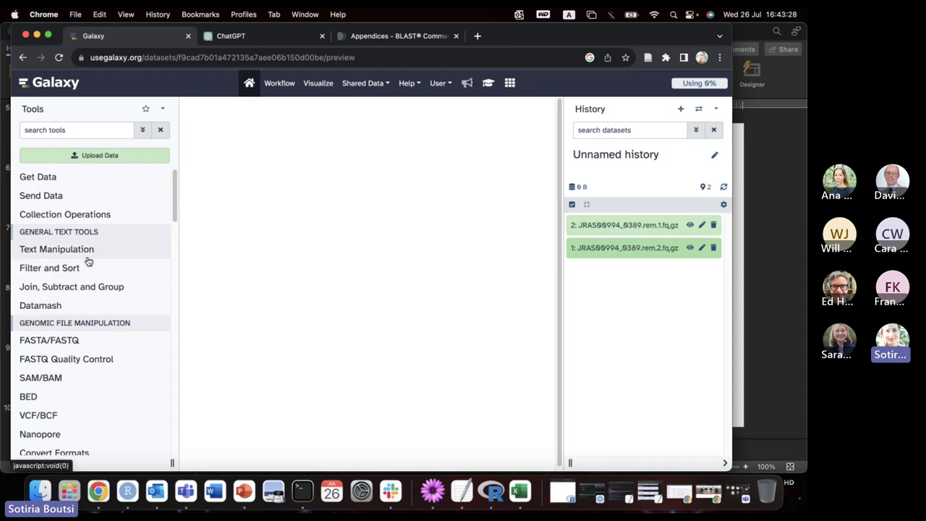
# Step: Look through the available Galaxy tool categories, from general text tools to genomics toolkits
pyautogui.scroll(-1, 88, 262)
pyautogui.scroll(-5, 89, 262)
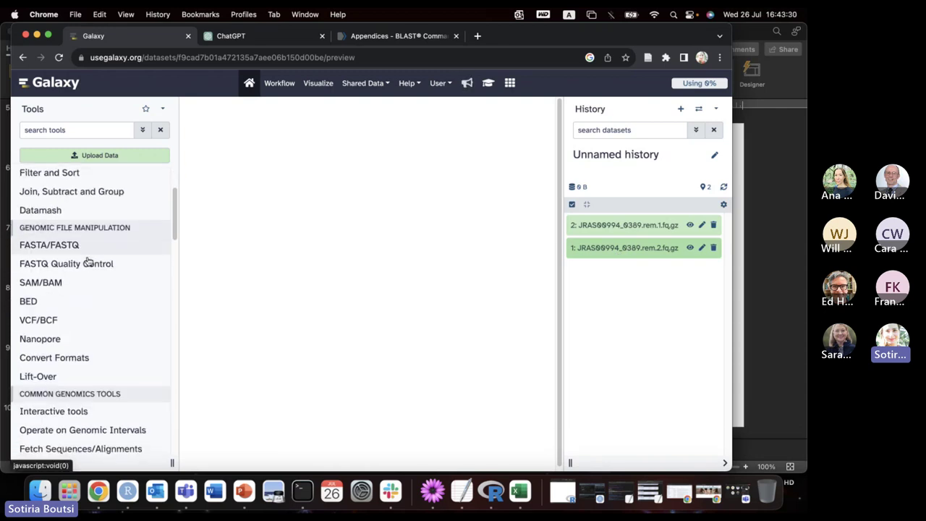
pyautogui.scroll(6, 88, 262)
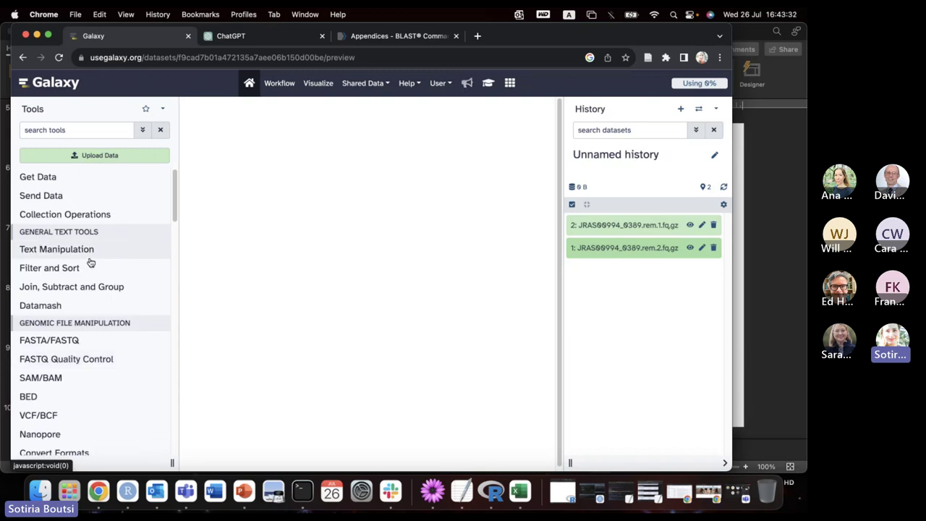
pyautogui.scroll(-5, 95, 248)
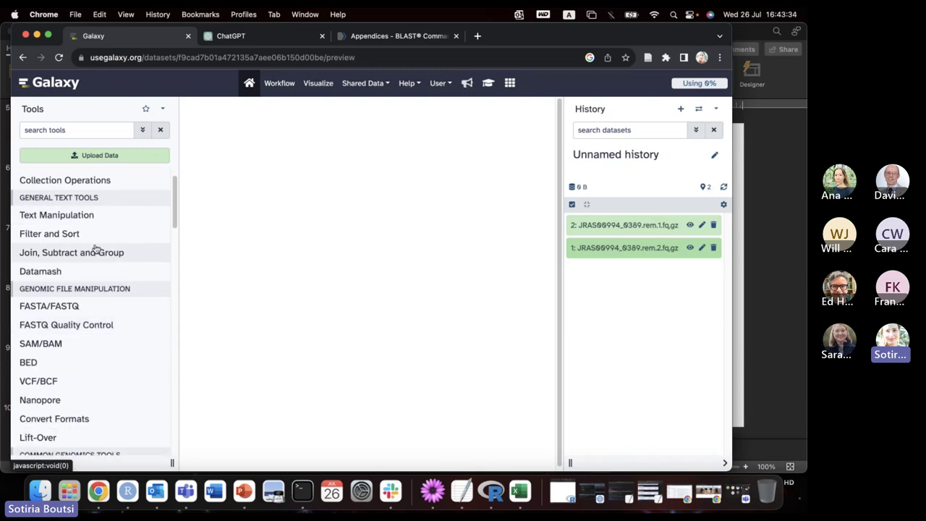
pyautogui.scroll(-10, 94, 251)
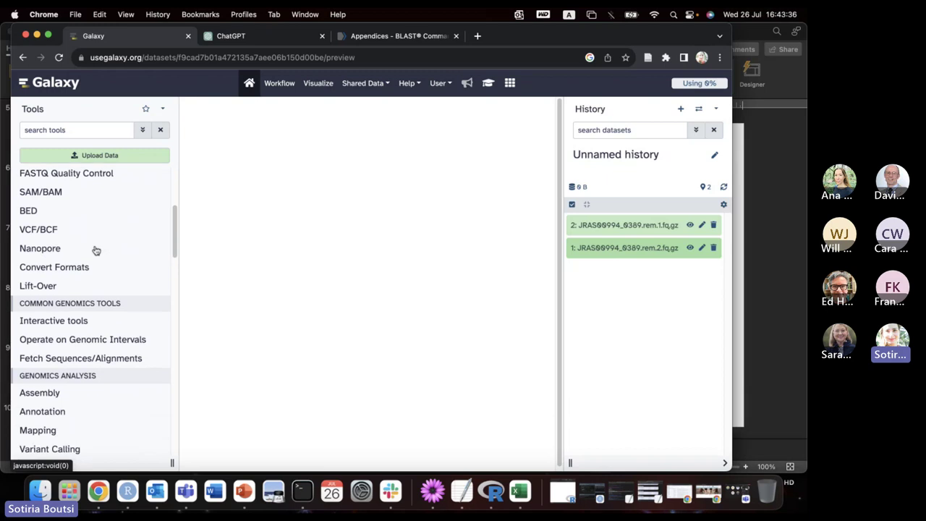
pyautogui.scroll(-9, 92, 251)
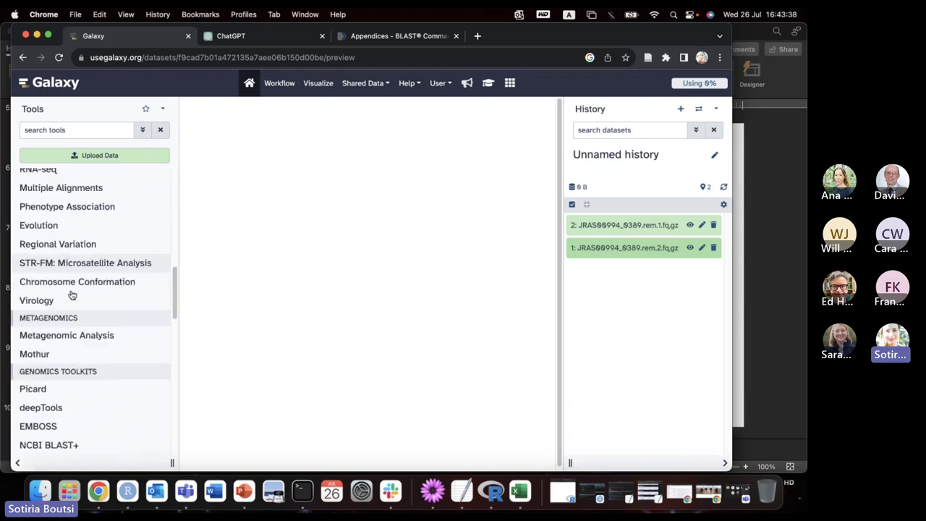
pyautogui.scroll(-10, 62, 304)
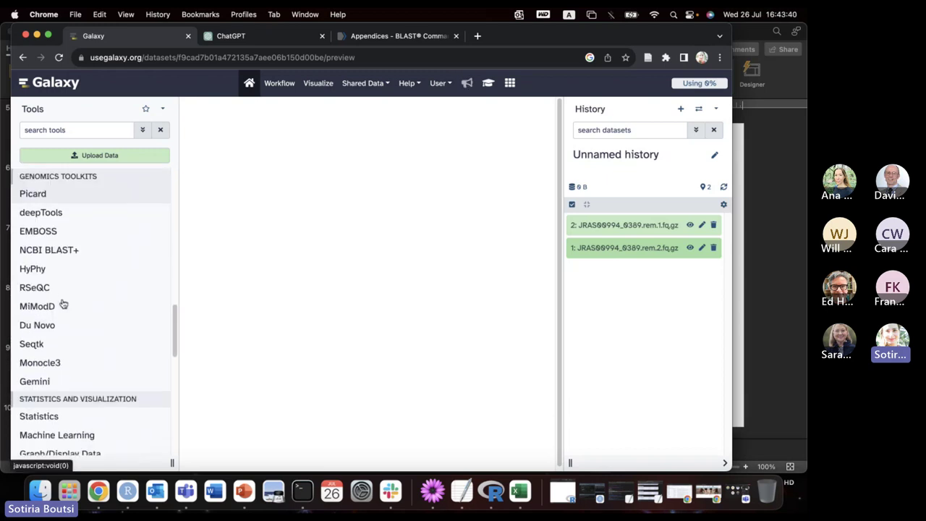
pyautogui.scroll(3, 63, 304)
# Step: Search the tools for "spades" and open the metaSPAdes metagenome assembler
pyautogui.click(73, 129)
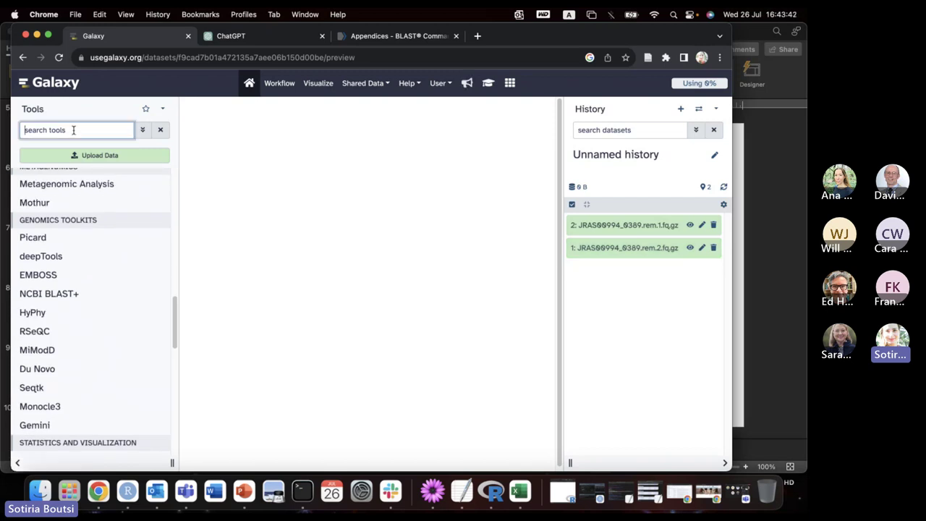
pyautogui.write('spades')
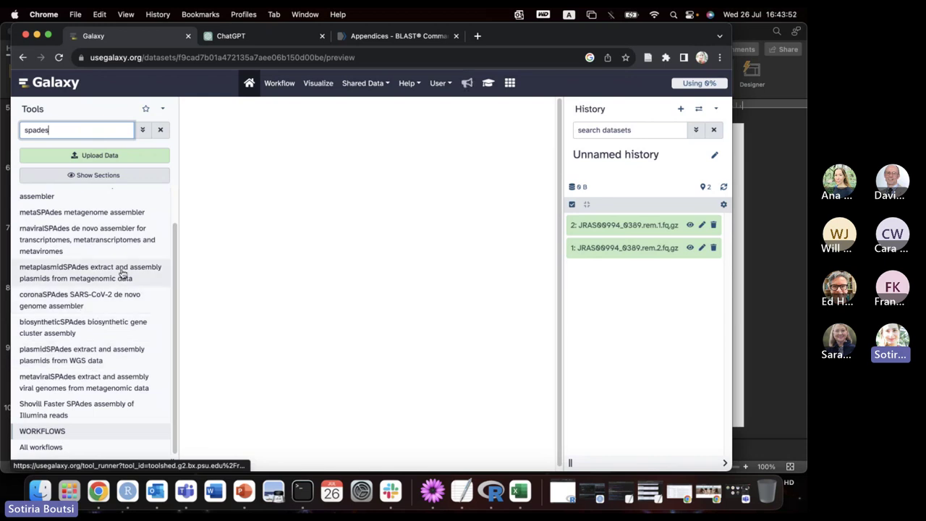
pyautogui.click(56, 214)
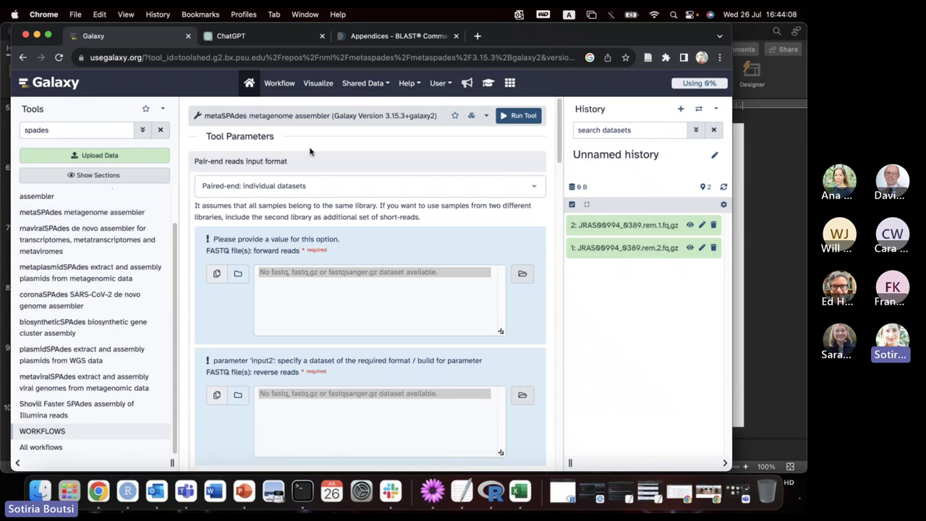
# Step: Set the metaSPAdes pair-end reads input format to "Paired-end: individual datasets"
pyautogui.scroll(-3, 311, 206)
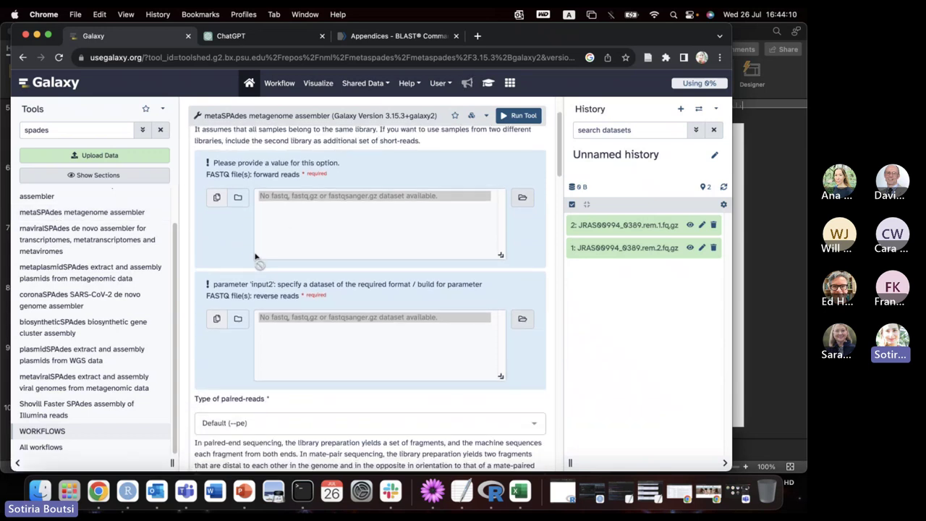
pyautogui.scroll(3, 255, 257)
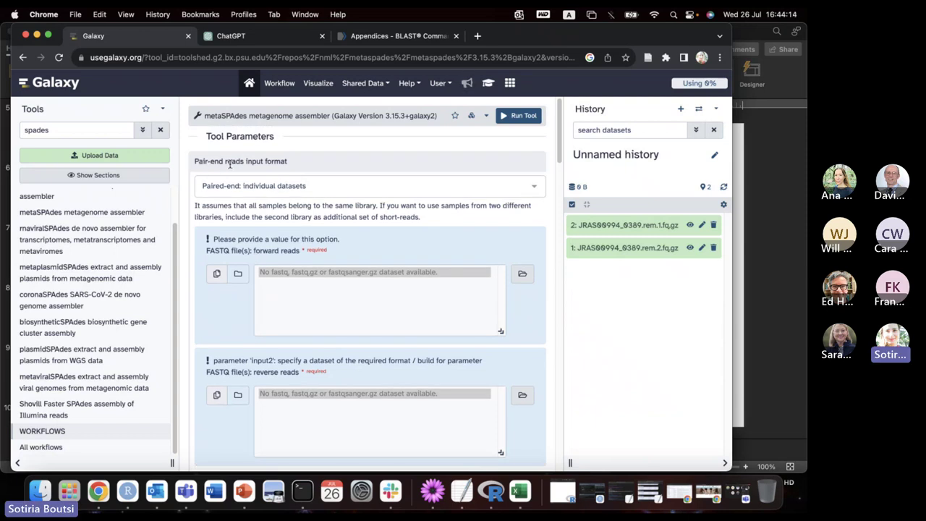
pyautogui.click(312, 188)
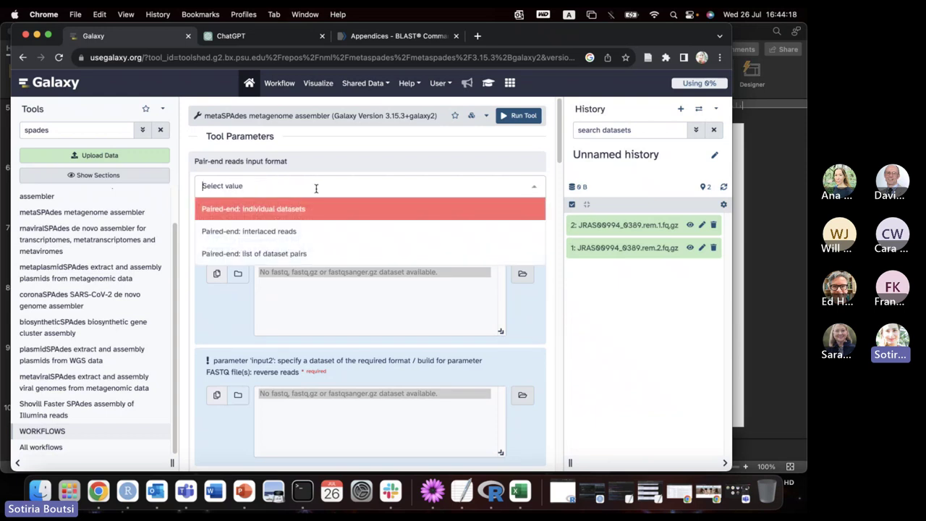
pyautogui.click(277, 210)
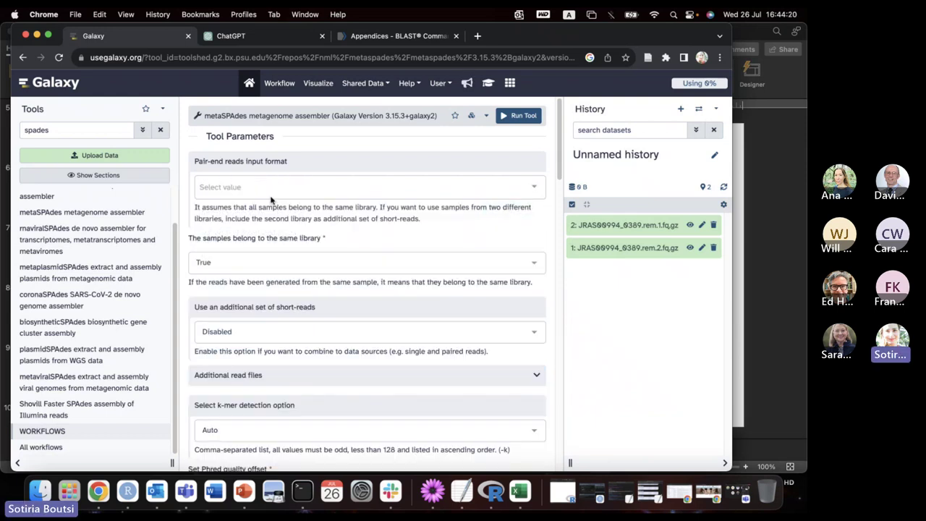
pyautogui.click(271, 194)
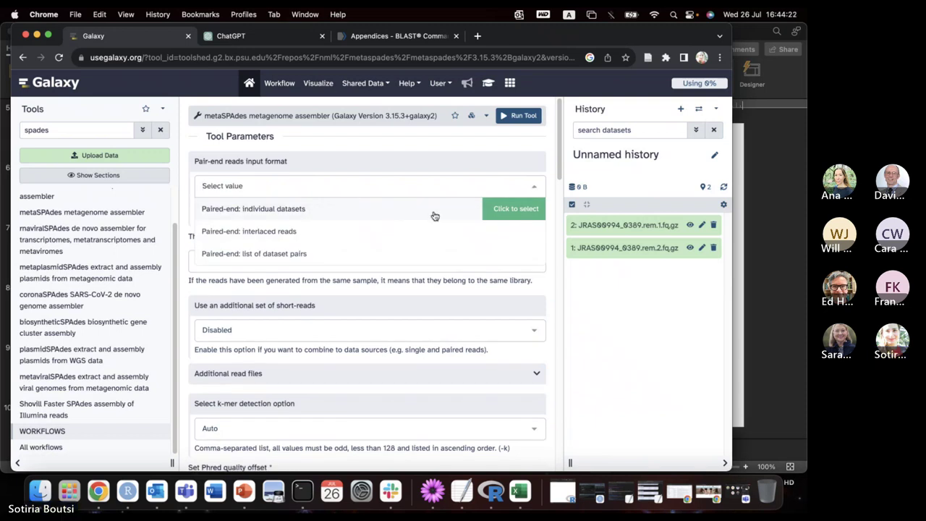
pyautogui.click(274, 209)
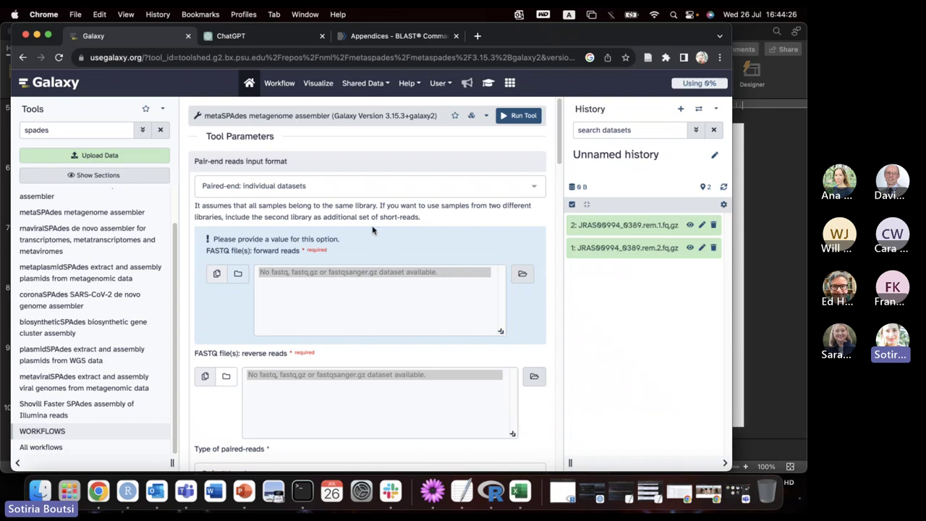
# Step: Review the metaSPAdes parameters, from read type and orientation to k-mer detection, pipeline options and optional output files
pyautogui.scroll(-1, 374, 214)
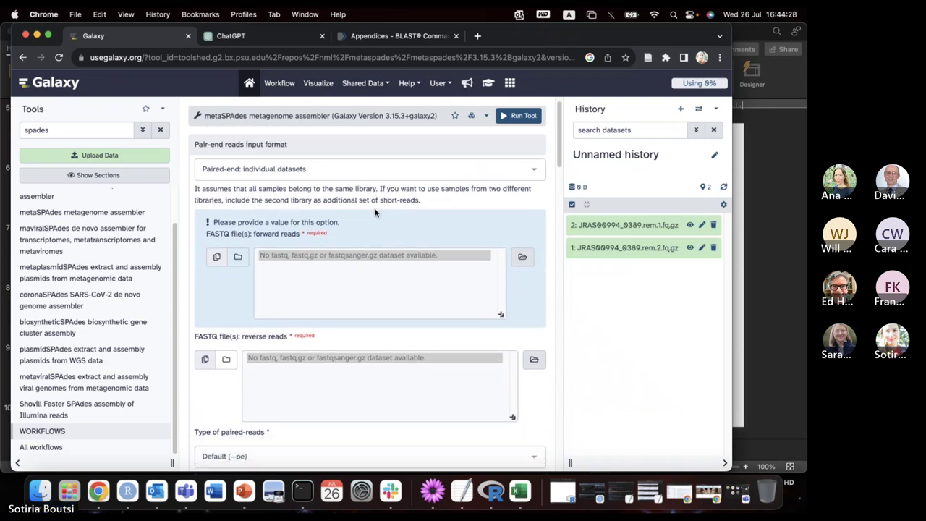
pyautogui.scroll(-4, 374, 214)
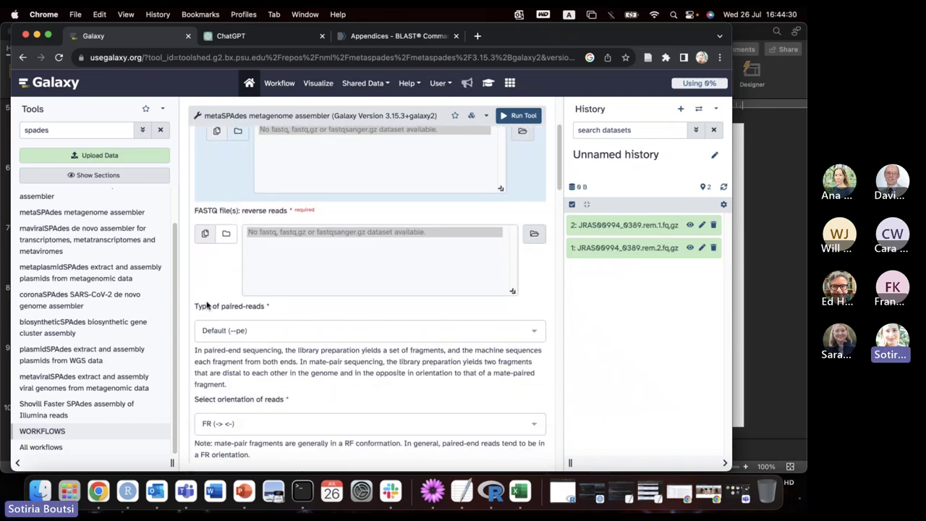
pyautogui.scroll(-3, 206, 305)
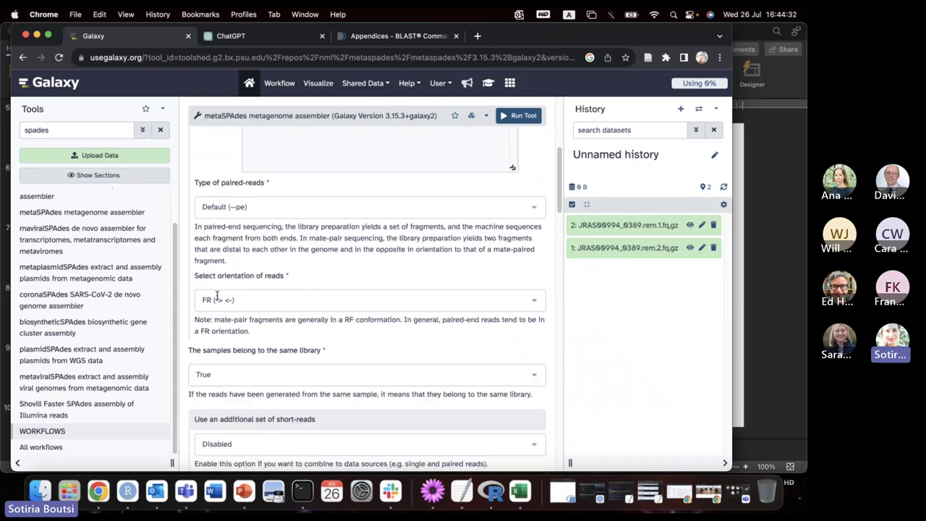
pyautogui.scroll(-3, 228, 291)
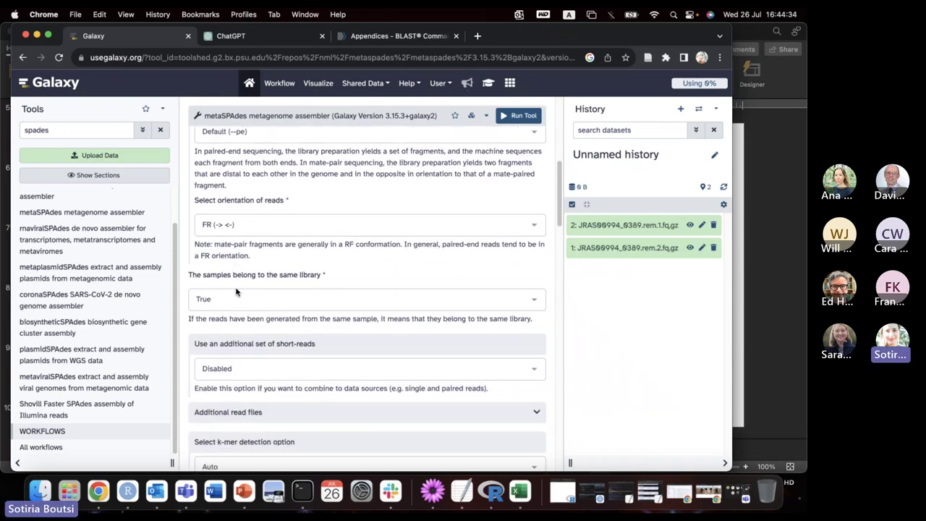
pyautogui.scroll(-7, 237, 290)
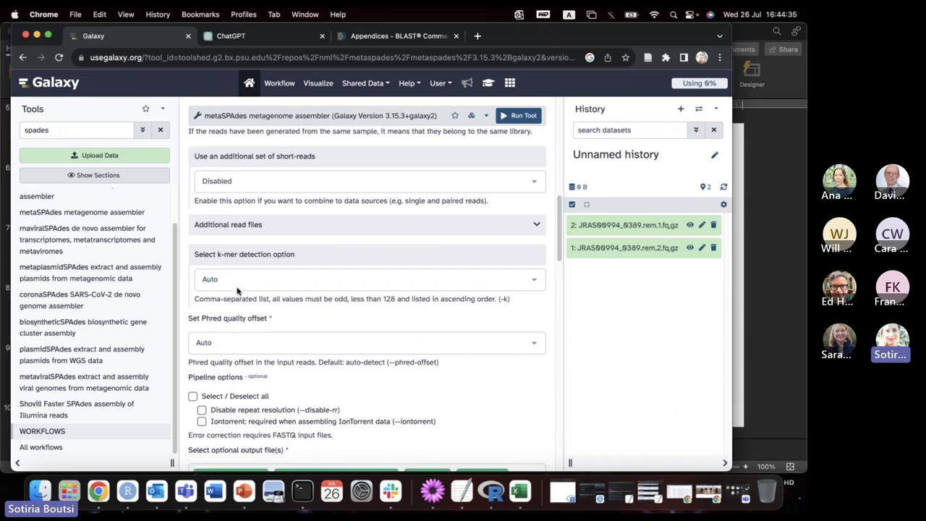
pyautogui.scroll(-8, 237, 291)
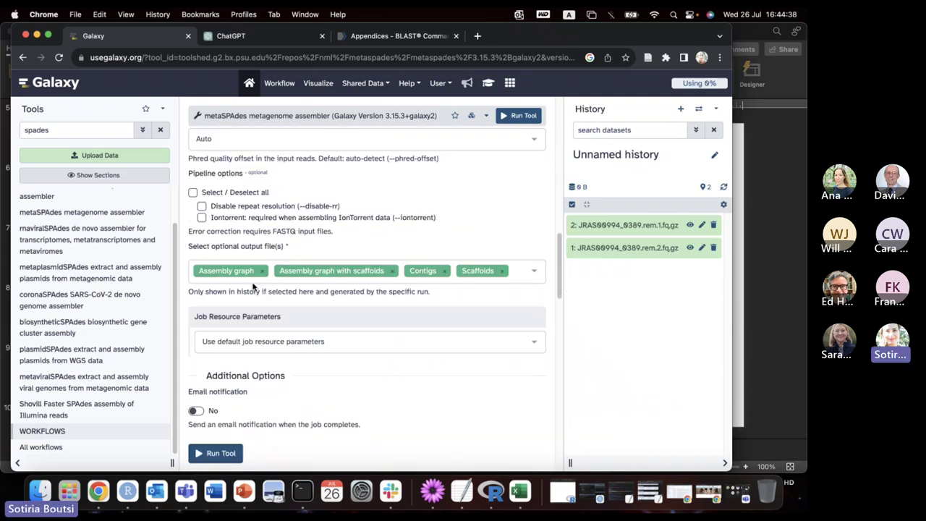
pyautogui.scroll(18, 252, 287)
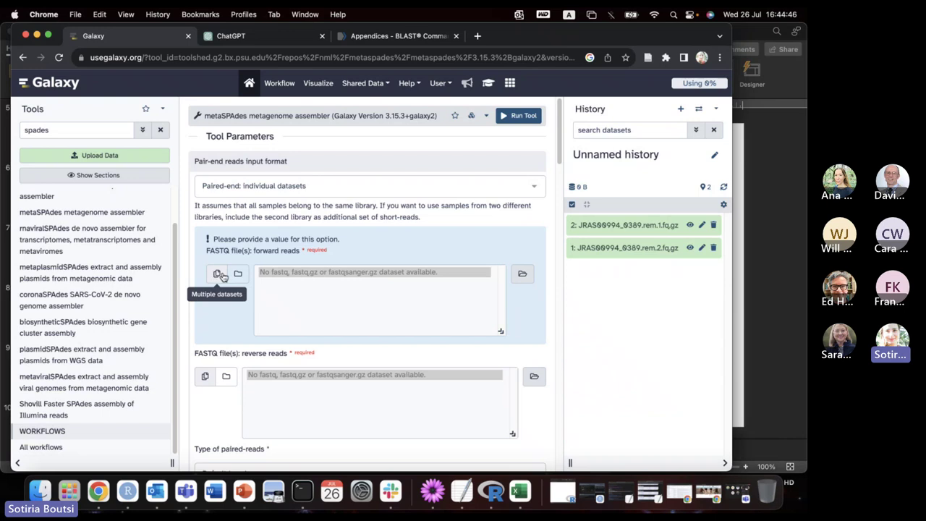
# Step: Assign JRAS00994_0389.rem.1.fq.gz as the forward reads and JRAS00994_0389.rem.2.fq.gz as the reverse reads
pyautogui.click(523, 275)
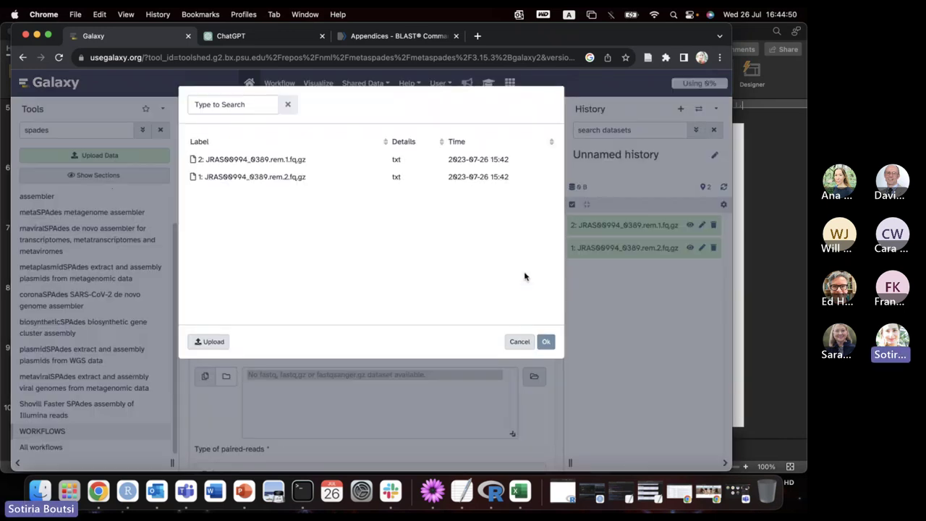
pyautogui.click(298, 164)
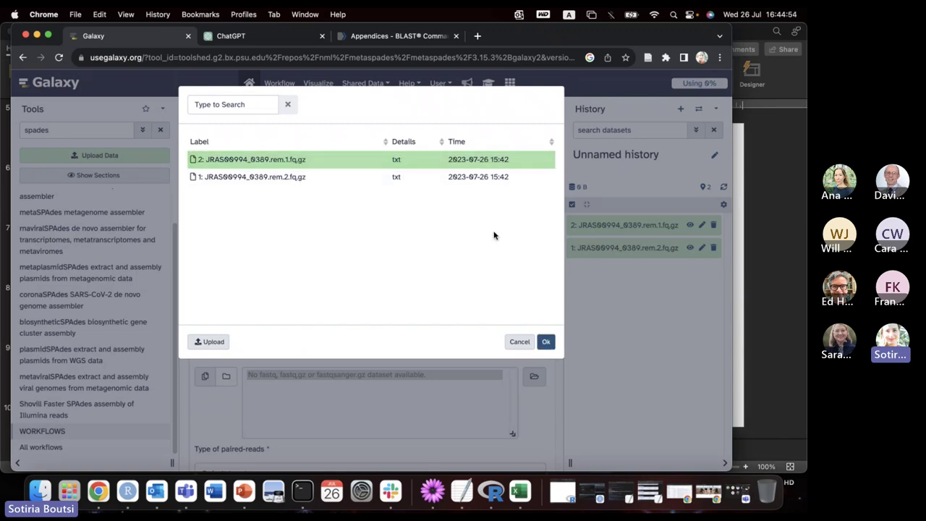
pyautogui.click(547, 341)
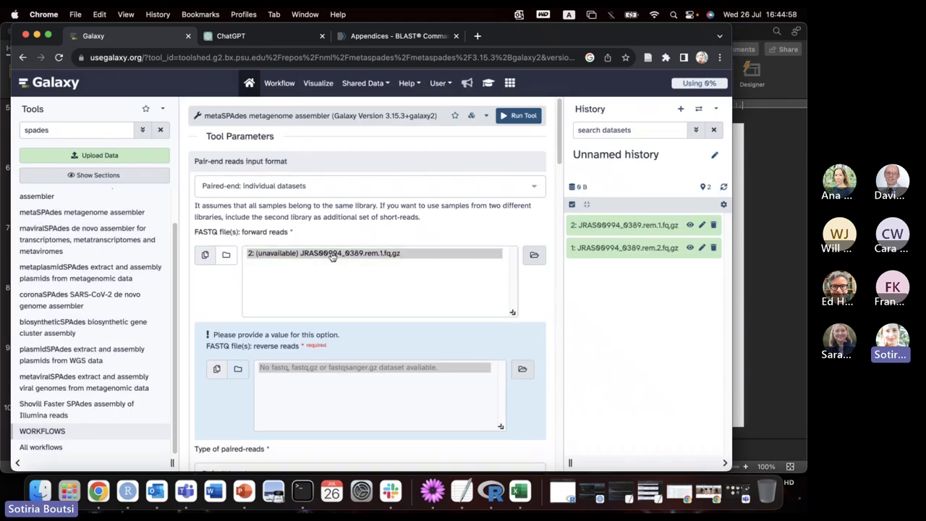
pyautogui.click(521, 368)
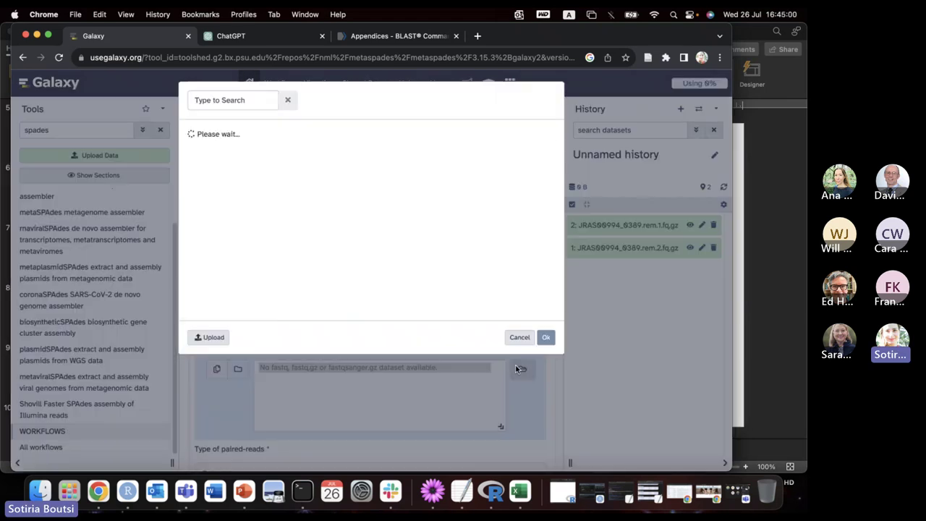
pyautogui.click(304, 178)
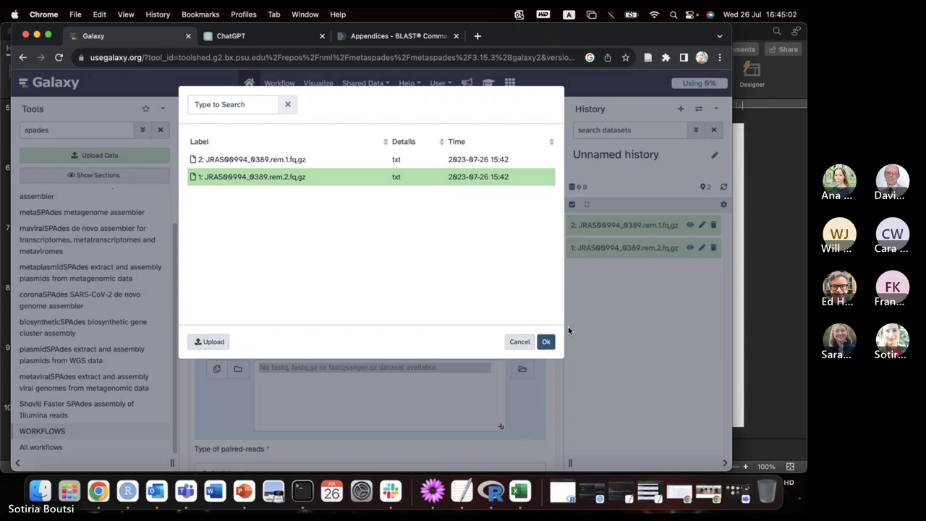
pyautogui.click(546, 341)
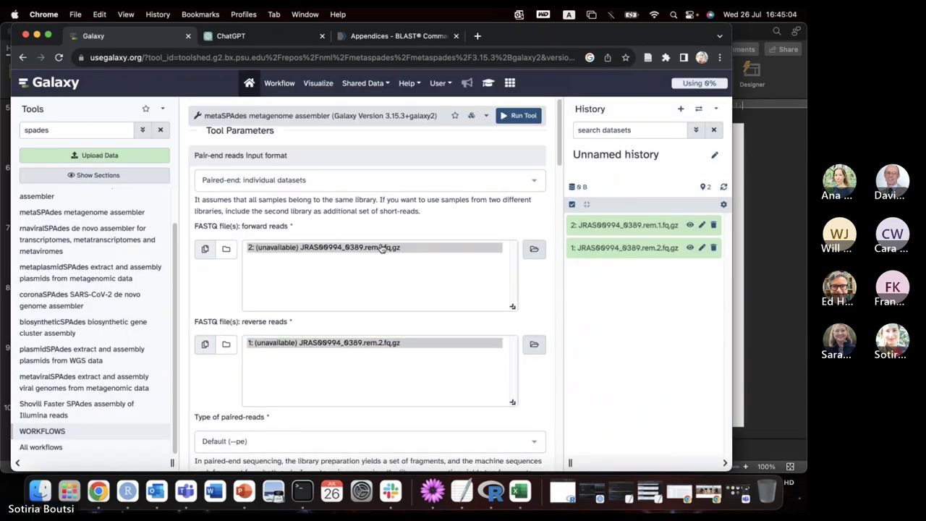
# Step: Turn on the email notification for job completion and run the metaSPAdes assembly
pyautogui.scroll(-6, 383, 246)
pyautogui.scroll(-7, 385, 243)
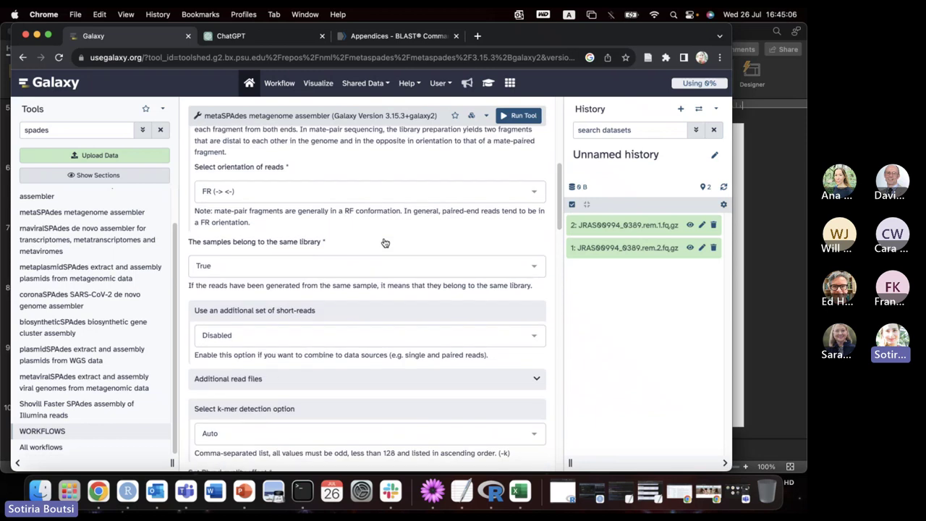
pyautogui.scroll(-6, 384, 242)
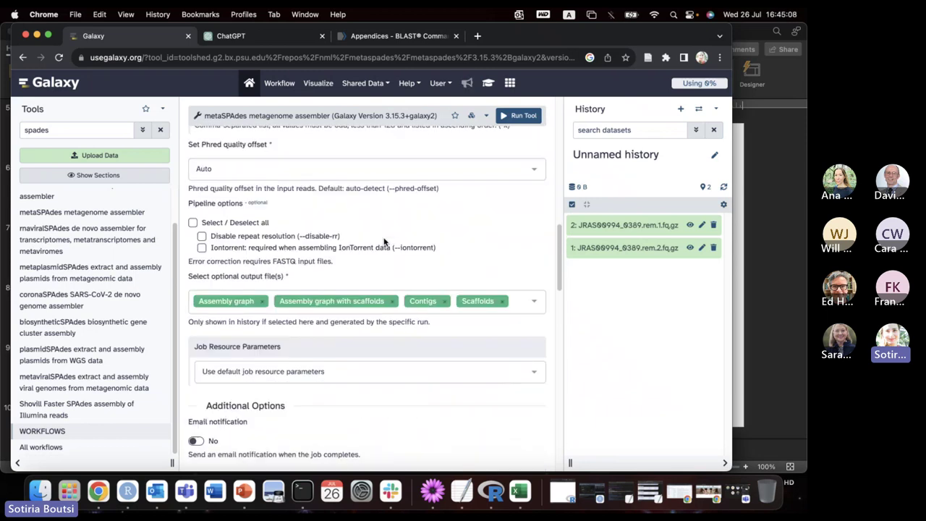
pyautogui.scroll(-3, 384, 243)
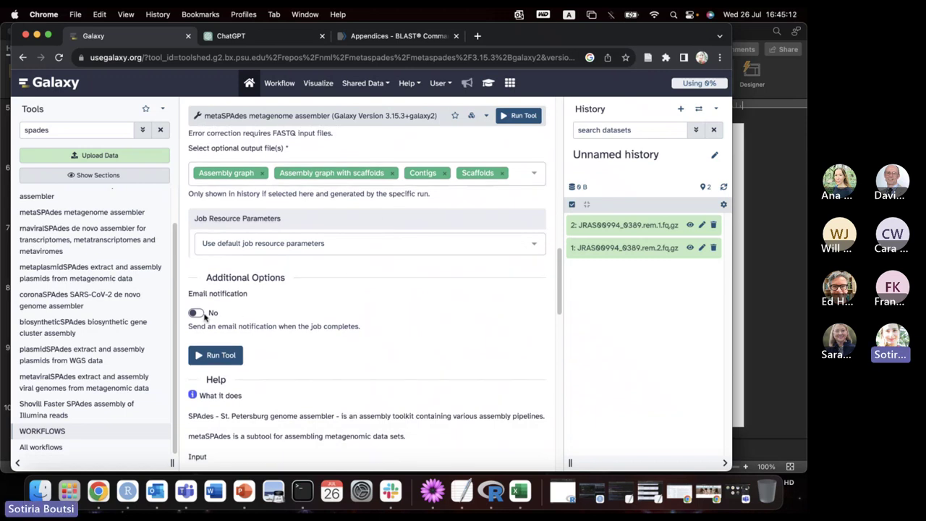
pyautogui.click(196, 313)
pyautogui.click(230, 355)
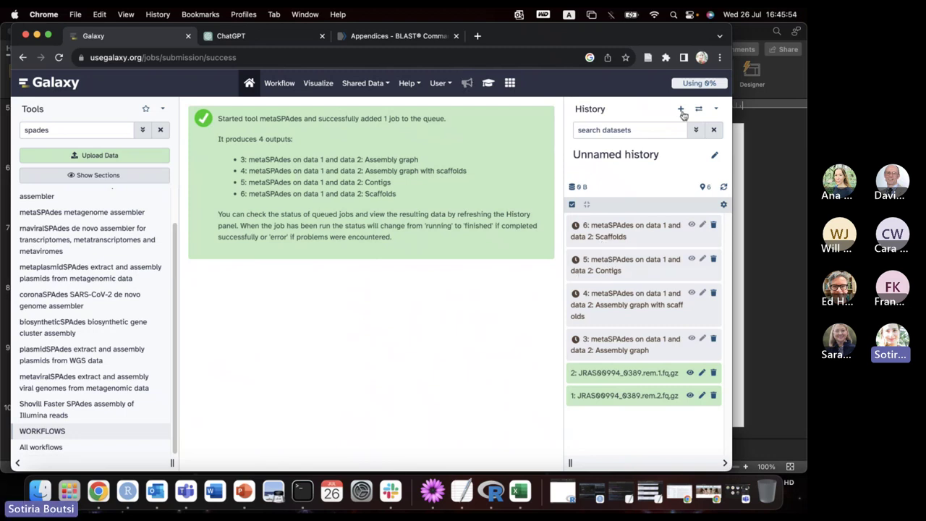
# Step: Show the histories side by side and switch to the metaspades-JRAS00994_0389 history
pyautogui.click(716, 108)
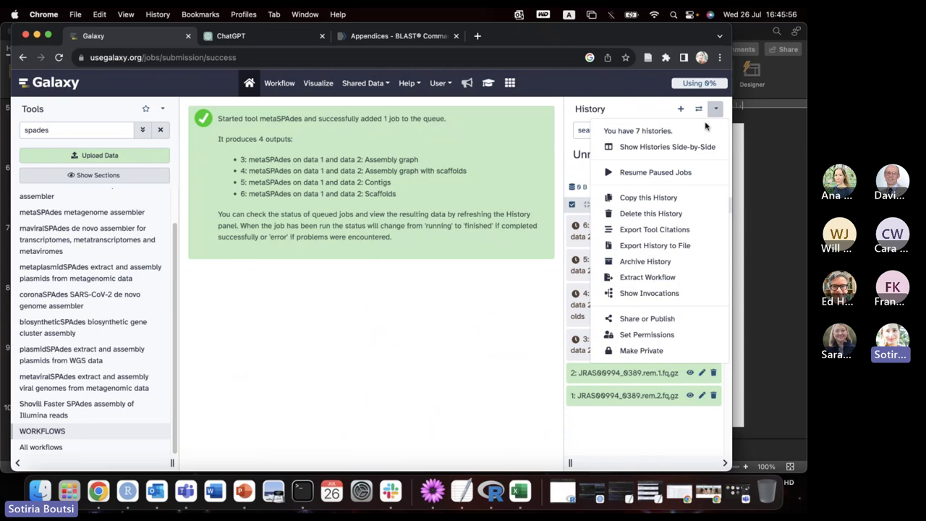
pyautogui.click(674, 147)
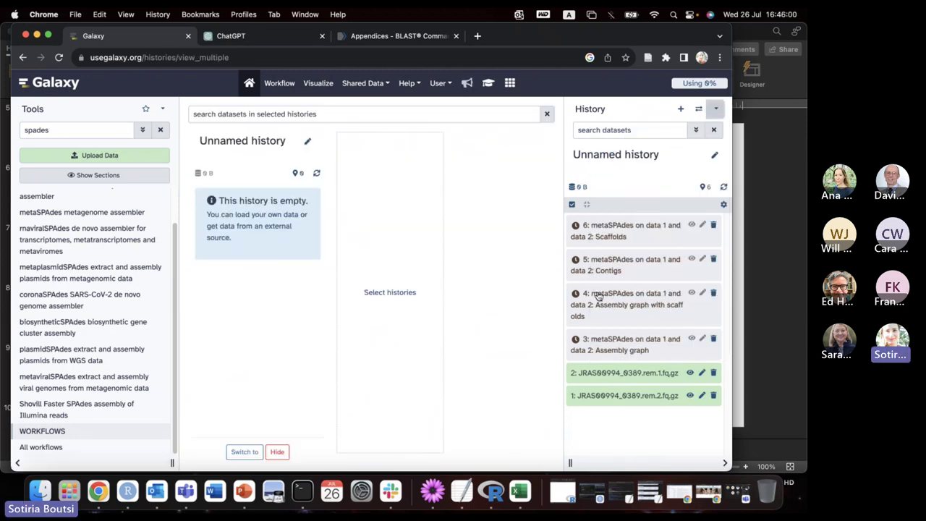
pyautogui.click(700, 111)
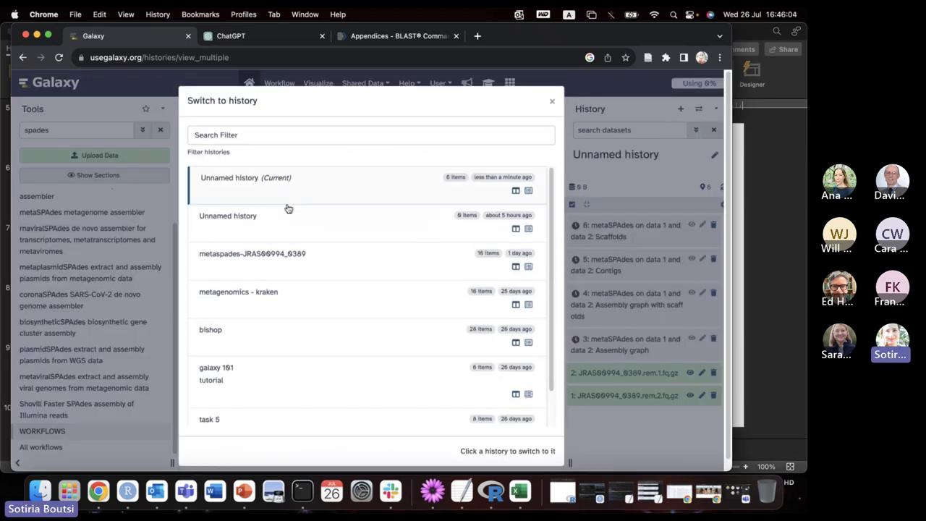
pyautogui.click(255, 255)
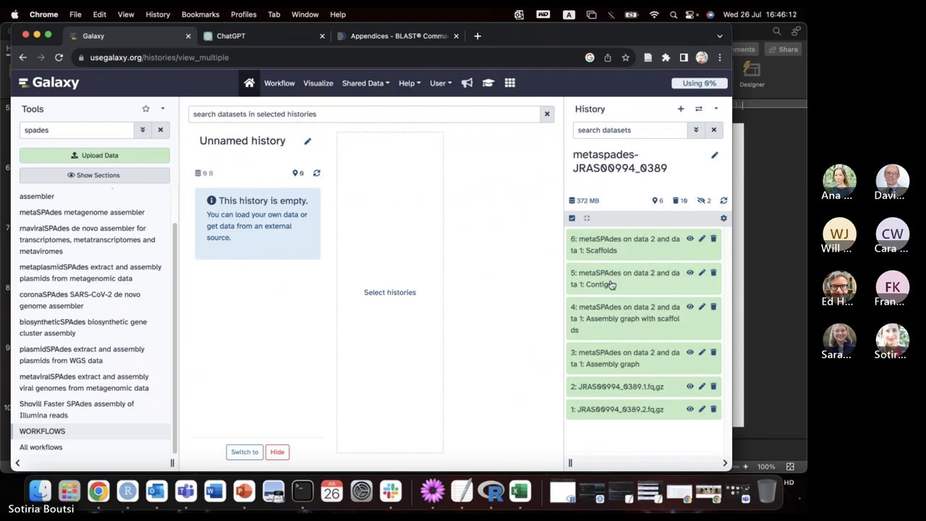
pyautogui.click(739, 340)
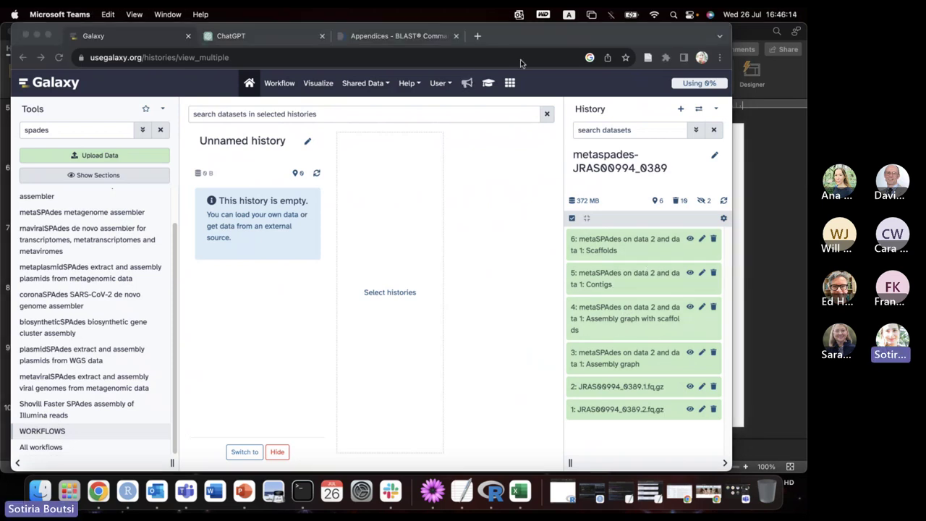
# Step: Inspect the details of the "Assembly graph" and "Assembly graph with scaffolds" datasets, collapsing each entry again
pyautogui.click(647, 363)
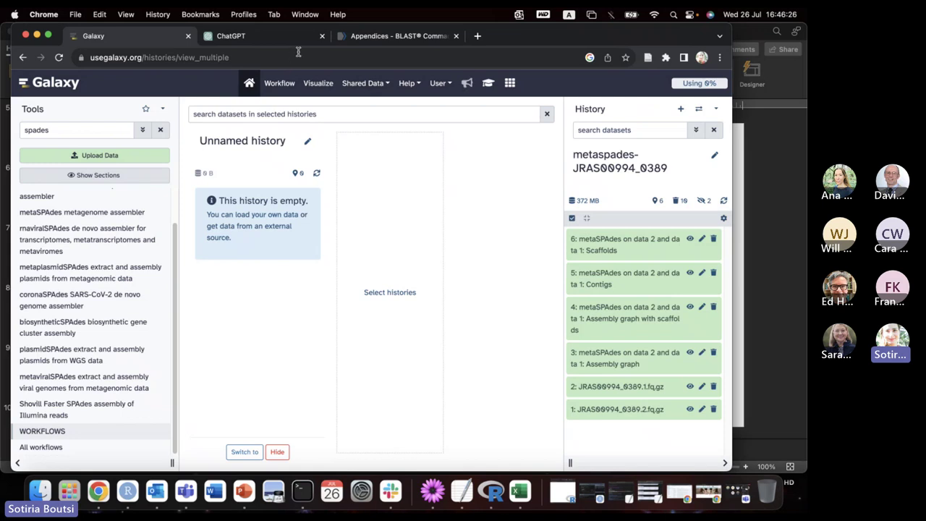
pyautogui.click(632, 368)
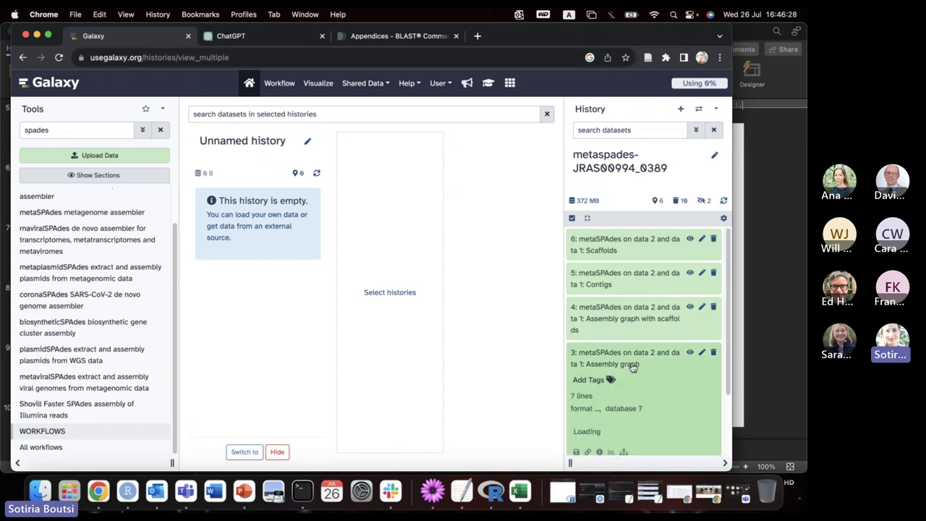
pyautogui.scroll(-1, 626, 261)
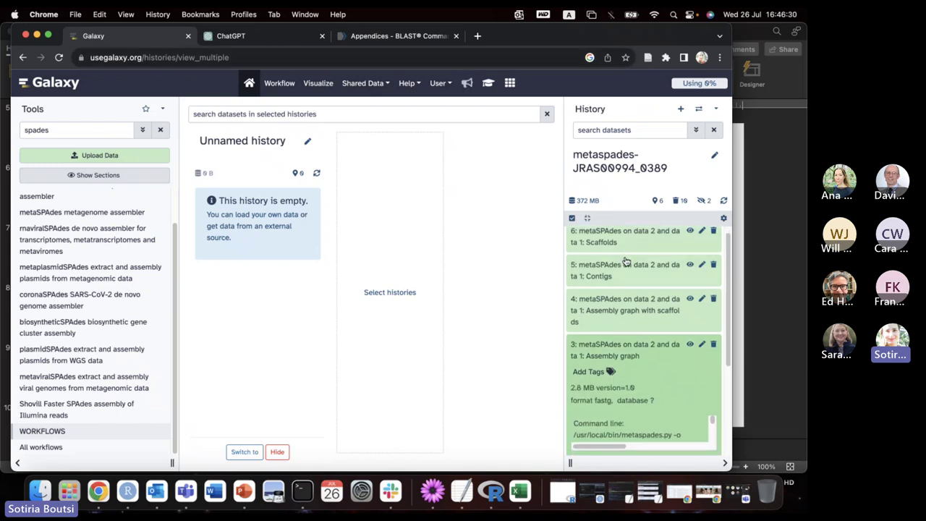
pyautogui.scroll(-2, 627, 261)
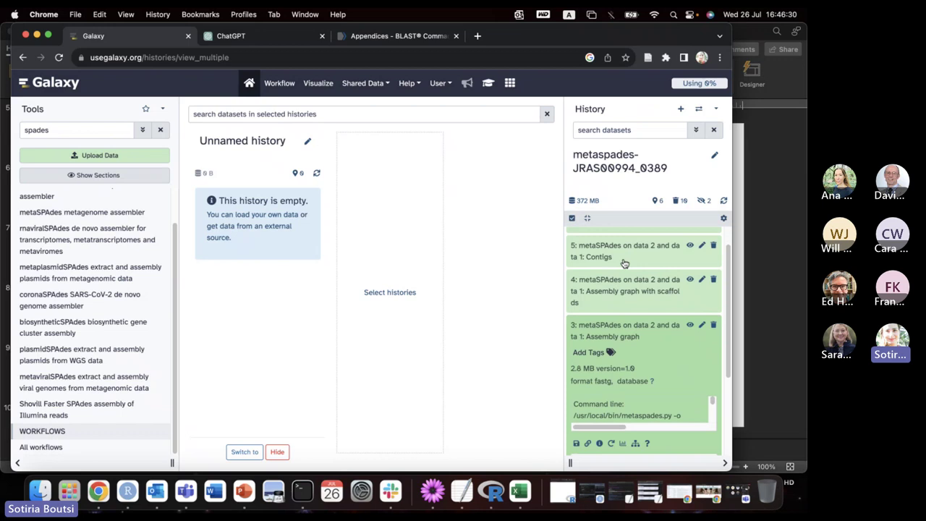
pyautogui.click(629, 331)
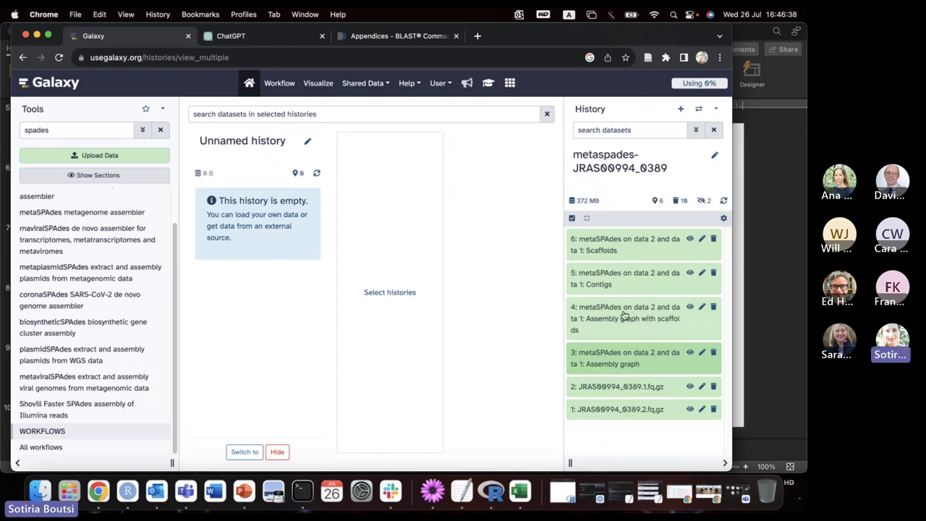
pyautogui.click(622, 320)
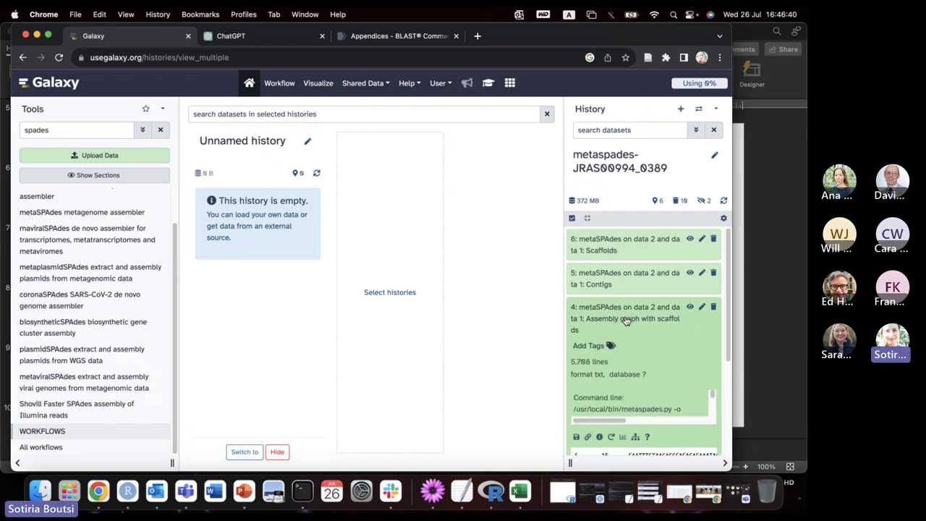
pyautogui.click(623, 319)
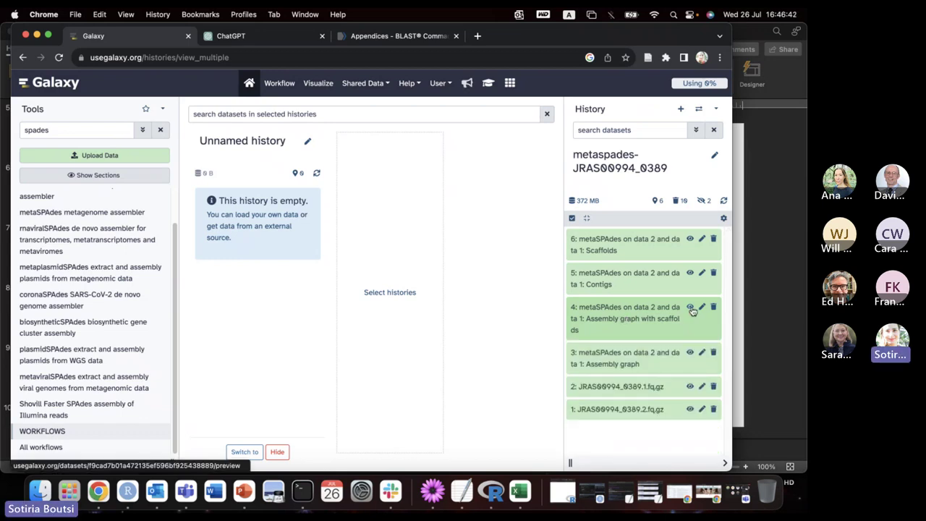
# Step: View the contents of the "Assembly graph with scaffolds" dataset and look through its sequences
pyautogui.click(690, 309)
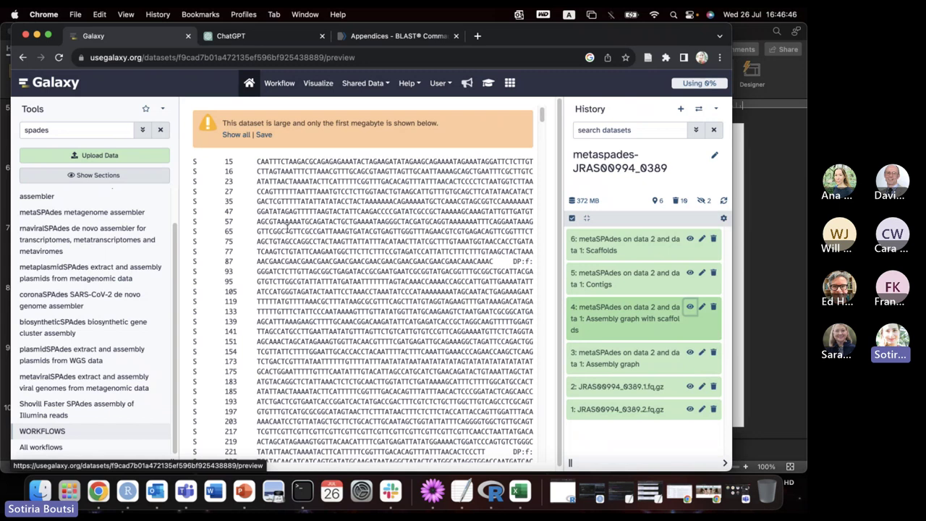
pyautogui.scroll(-5, 325, 214)
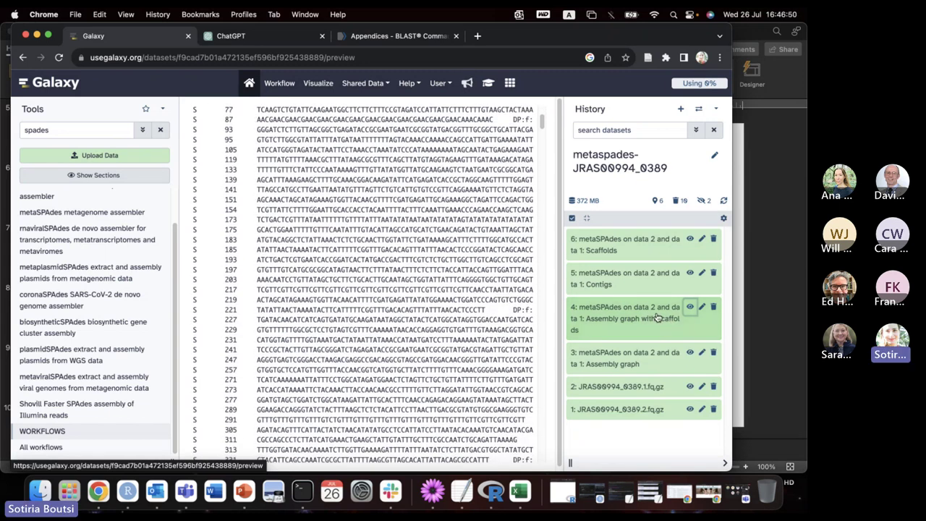
pyautogui.click(654, 318)
pyautogui.click(653, 318)
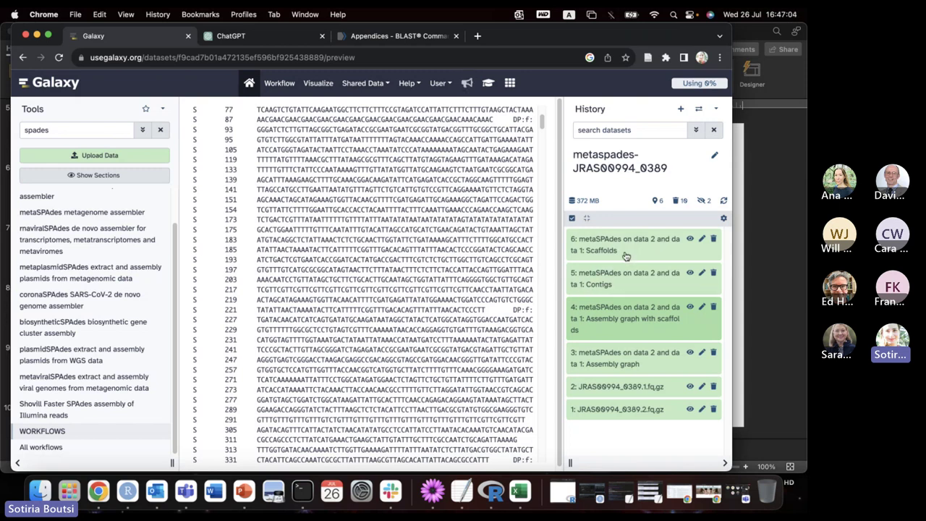
# Step: View the contents of the Scaffolds dataset and highlight the node, length and coverage parts of the first sequence header
pyautogui.click(691, 238)
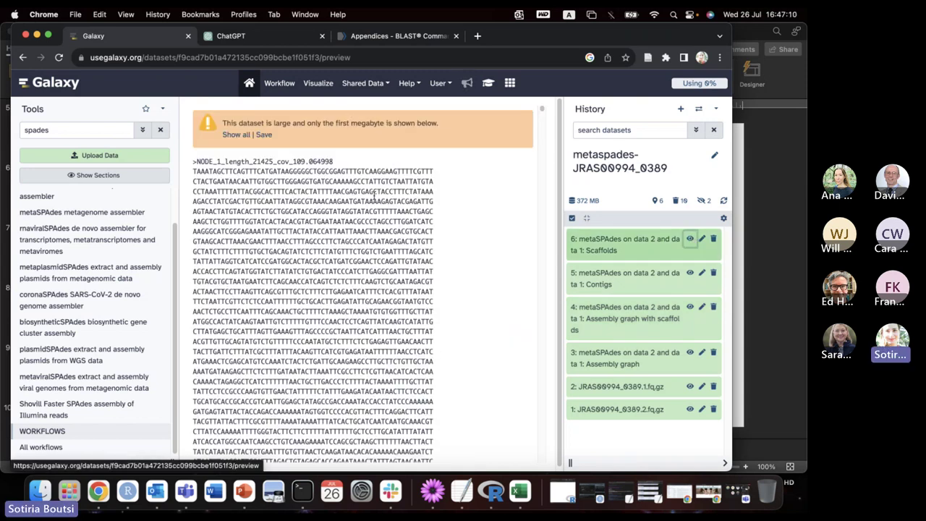
pyautogui.scroll(-3, 374, 192)
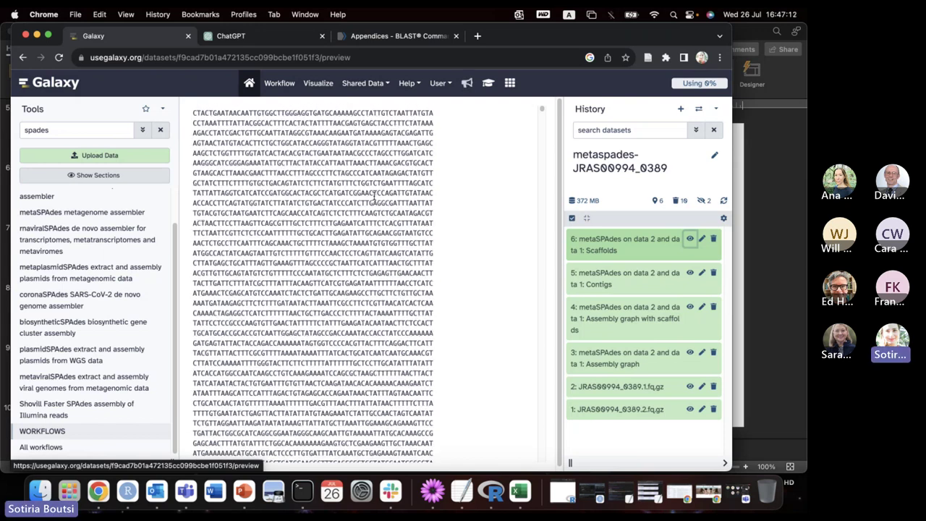
pyautogui.scroll(2, 373, 197)
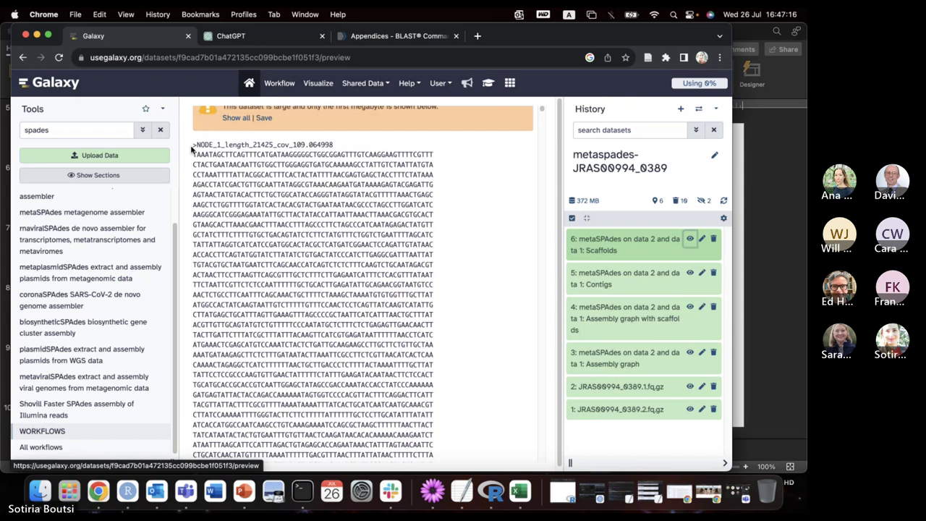
pyautogui.moveTo(195, 145); pyautogui.dragTo(254, 144)
pyautogui.click(255, 145)
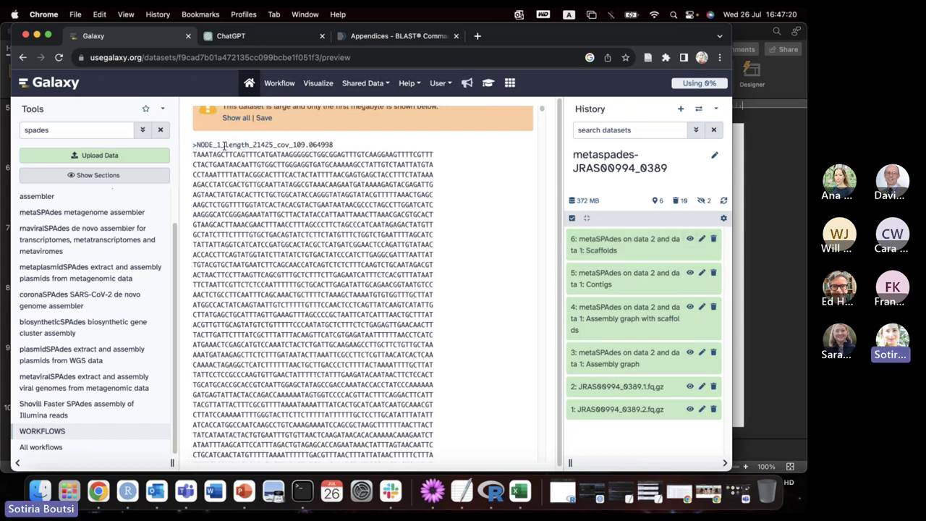
pyautogui.moveTo(196, 145); pyautogui.dragTo(323, 151)
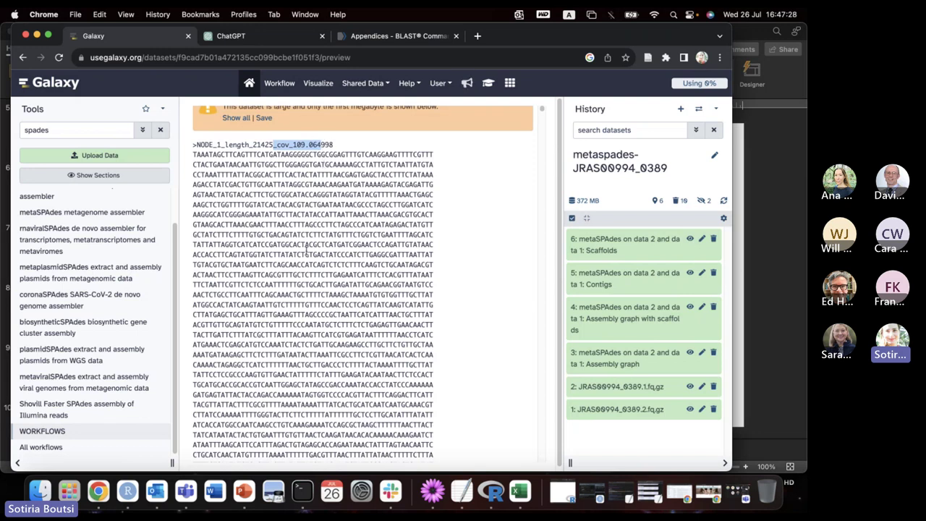
# Step: Examine the first scaffold's sequence and the coverage value in its header, returning to the beginning of the dataset
pyautogui.scroll(-5, 328, 212)
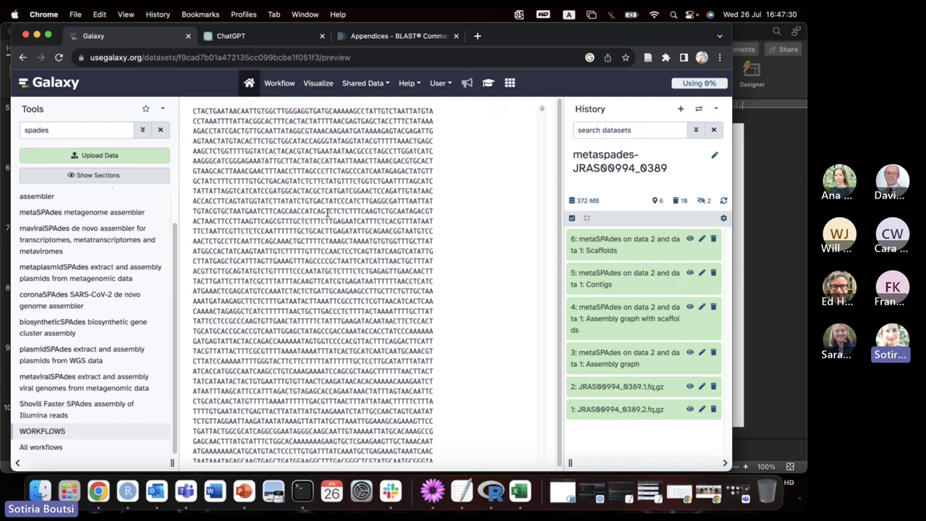
pyautogui.scroll(5, 328, 212)
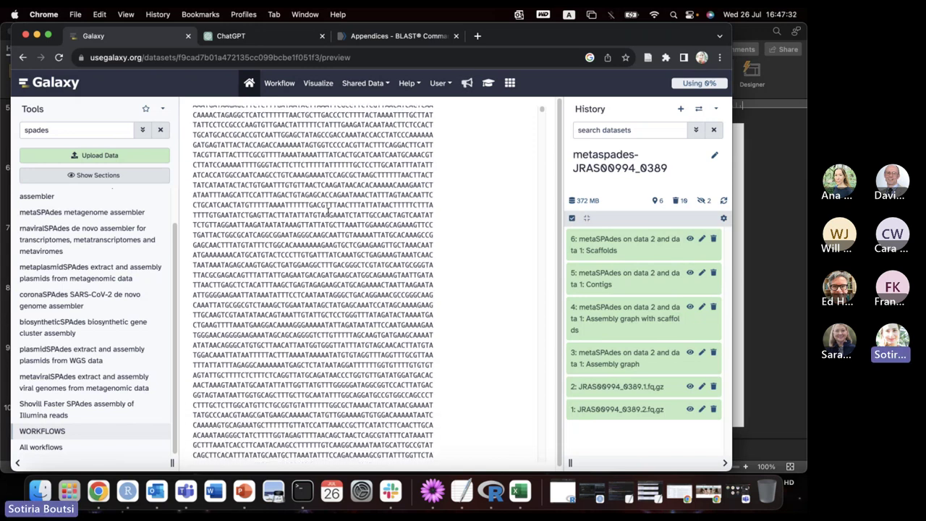
pyautogui.scroll(2, 327, 212)
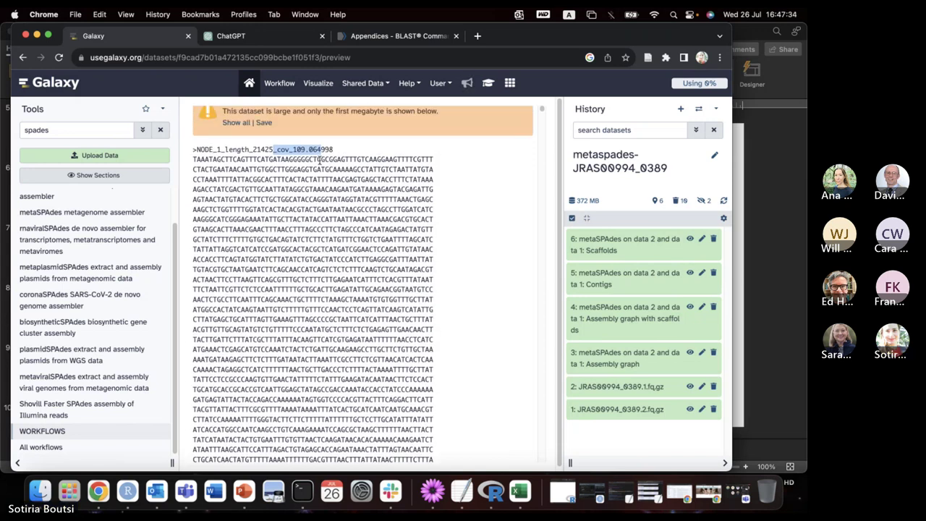
pyautogui.moveTo(292, 150); pyautogui.dragTo(309, 150)
pyautogui.click(313, 160)
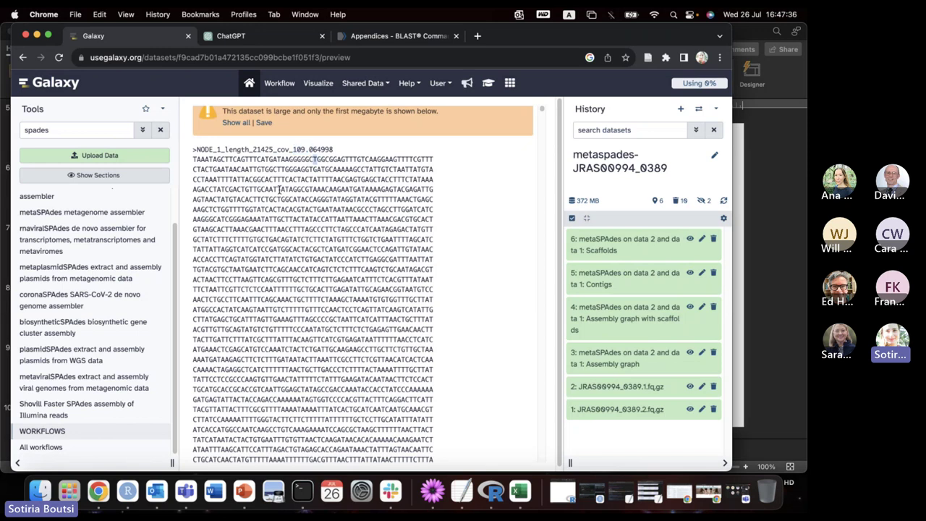
pyautogui.scroll(-10, 270, 169)
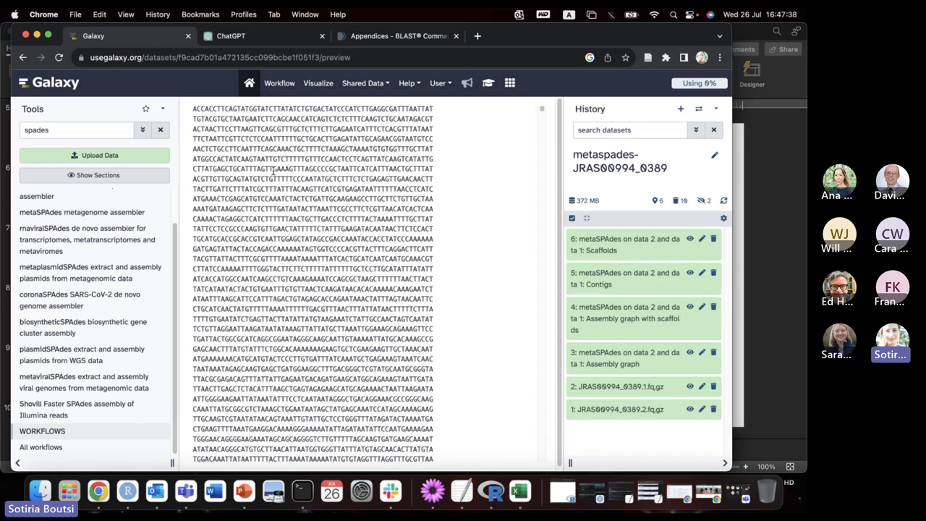
pyautogui.scroll(-10, 273, 168)
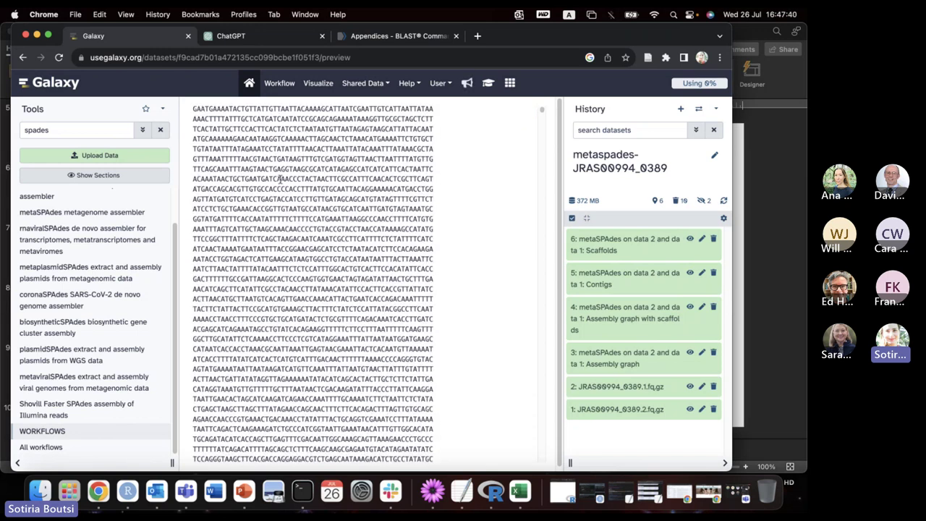
pyautogui.scroll(-8, 281, 179)
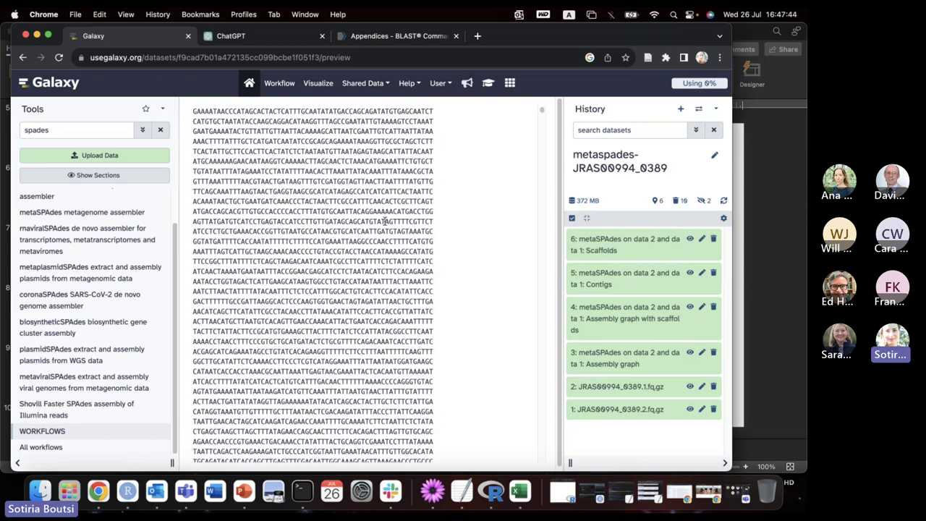
pyautogui.scroll(-5, 388, 221)
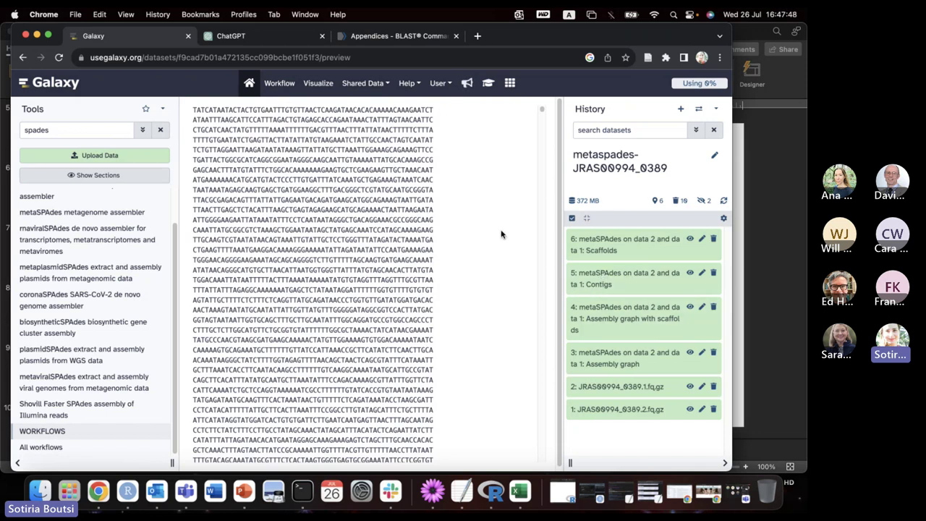
pyautogui.scroll(20, 420, 243)
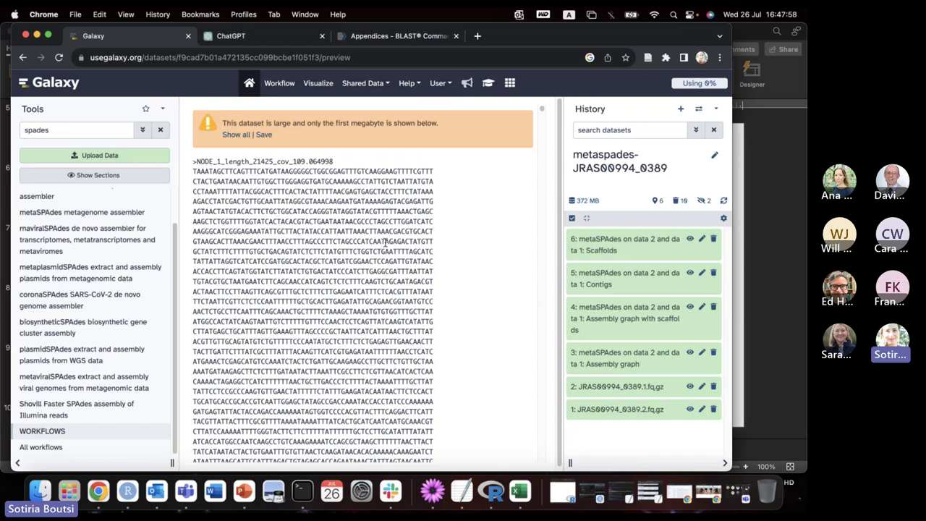
pyautogui.scroll(-1, 330, 293)
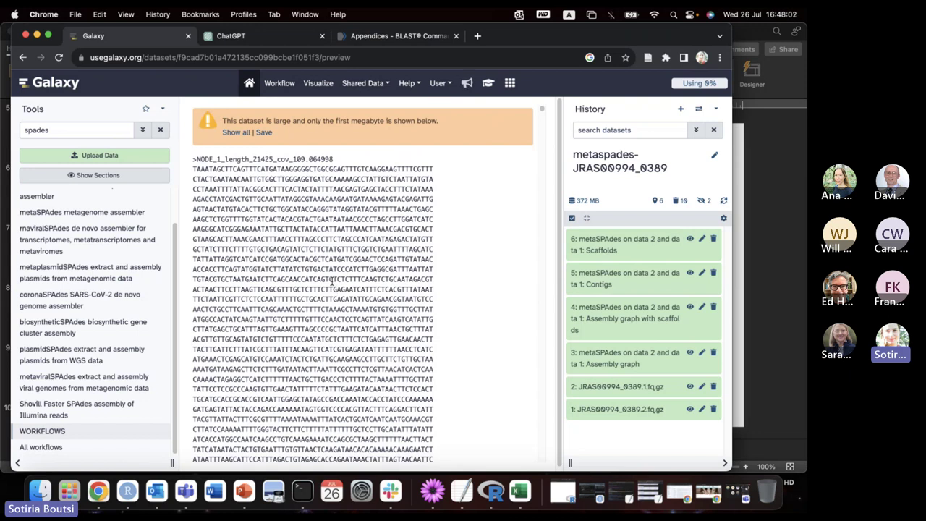
# Step: Glance at the Terminal, return to Galaxy and search the tools for "blast"
pyautogui.click(302, 491)
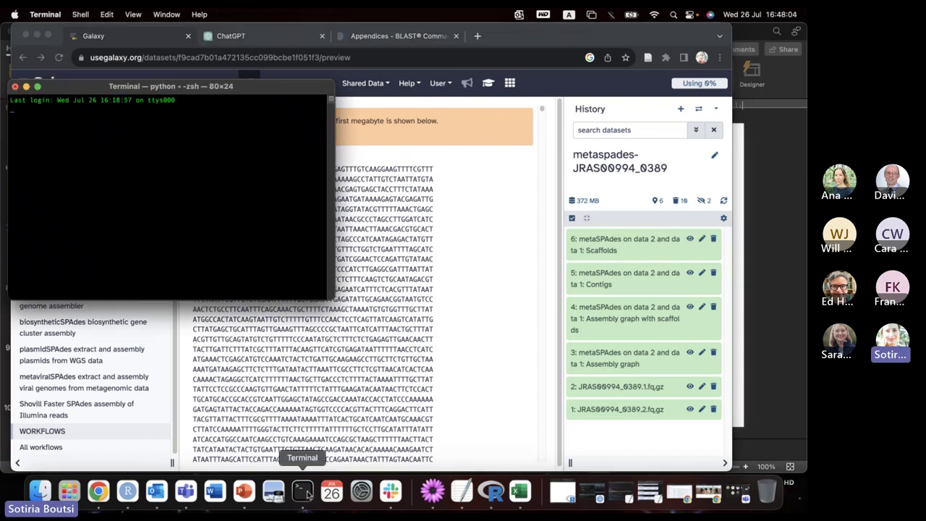
pyautogui.click(437, 248)
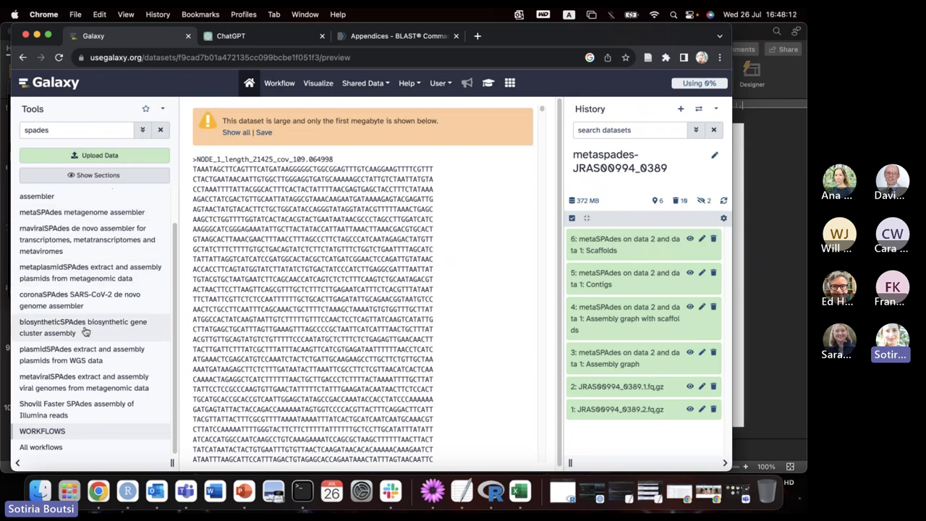
pyautogui.moveTo(55, 130); pyautogui.dragTo(24, 127)
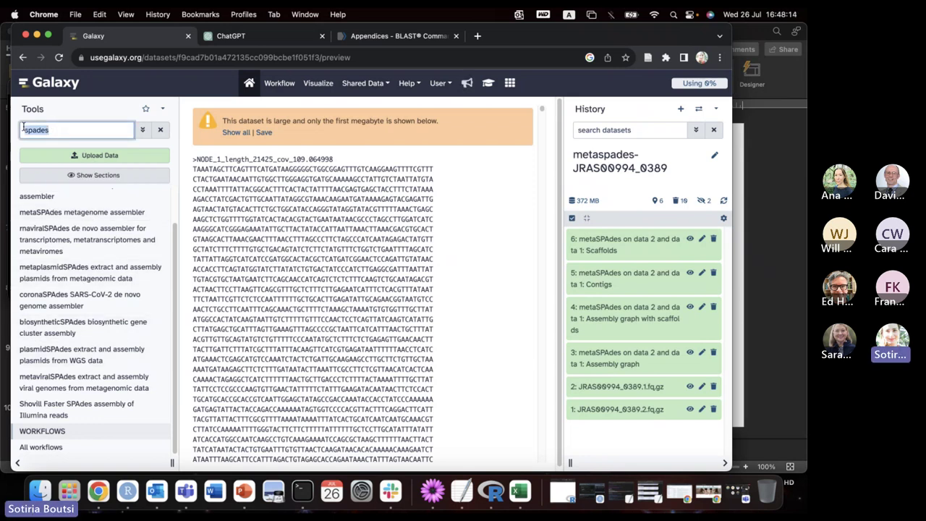
pyautogui.write('blast')
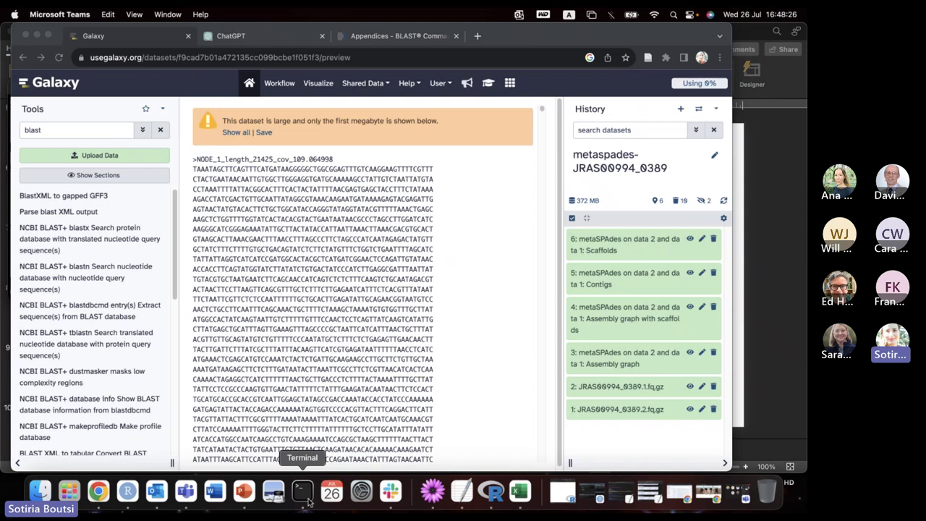
# Step: Bring up the Terminal, switch to notes_code.txt in TextEdit, widen its window and review the commands from the beginning
pyautogui.click(302, 492)
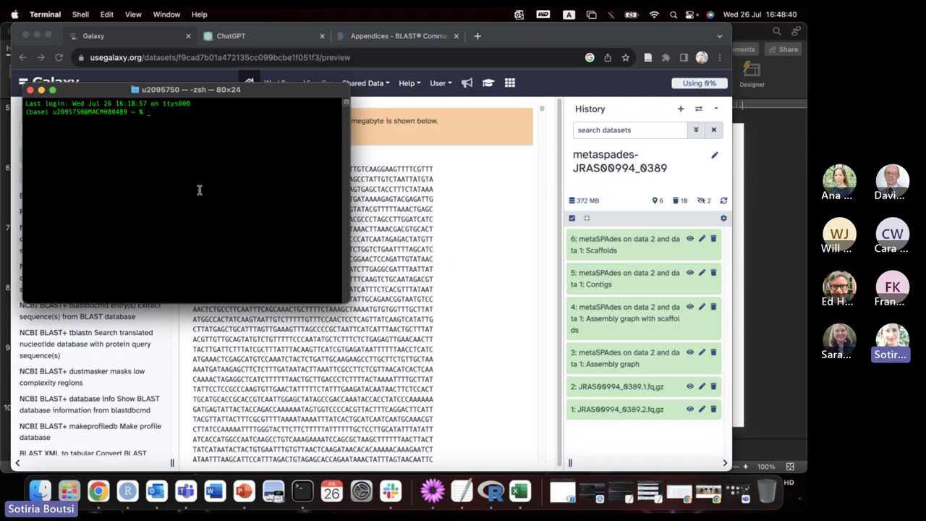
pyautogui.moveTo(272, 96); pyautogui.dragTo(334, 113)
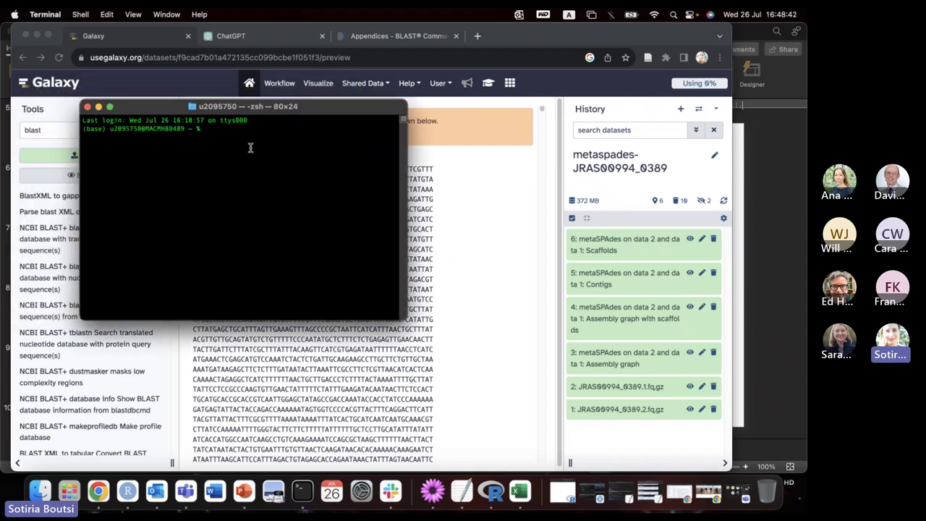
pyautogui.click(461, 492)
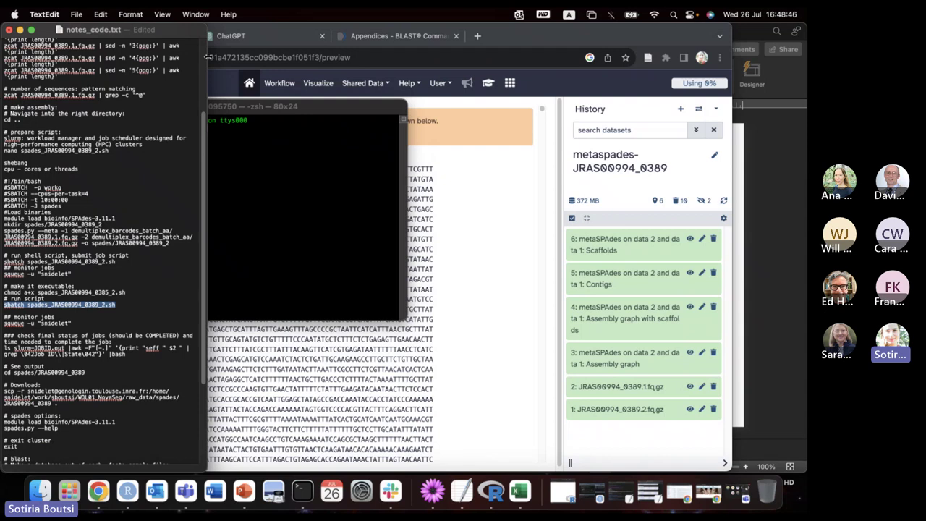
pyautogui.moveTo(207, 56); pyautogui.dragTo(367, 46)
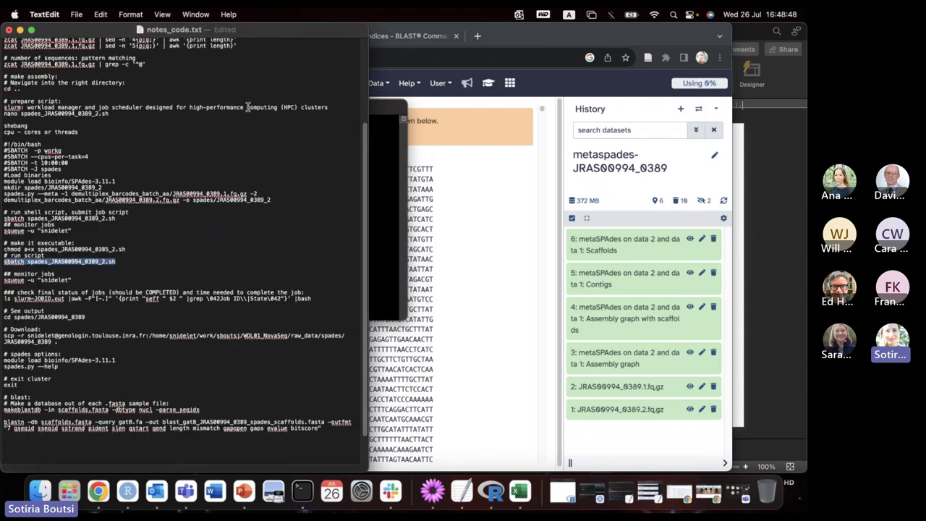
pyautogui.scroll(5, 256, 120)
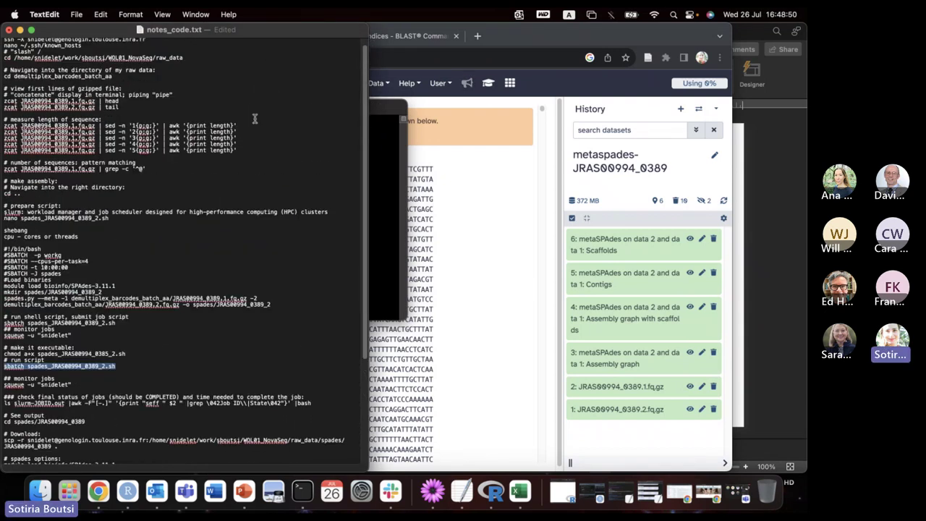
pyautogui.scroll(1, 255, 108)
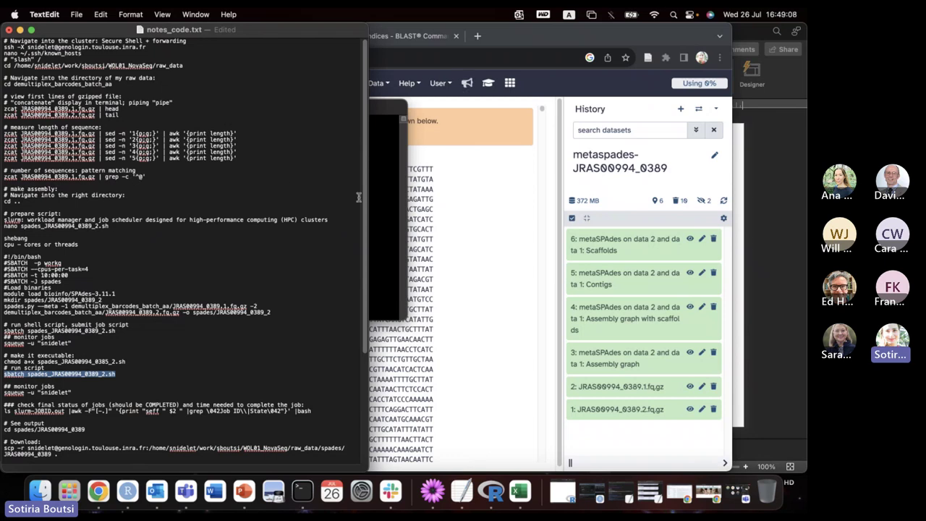
# Step: Switch back to Galaxy, open workflow extraction for the metaspades-JRAS00994_0389 history and review the listed tools and history items
pyautogui.click(479, 241)
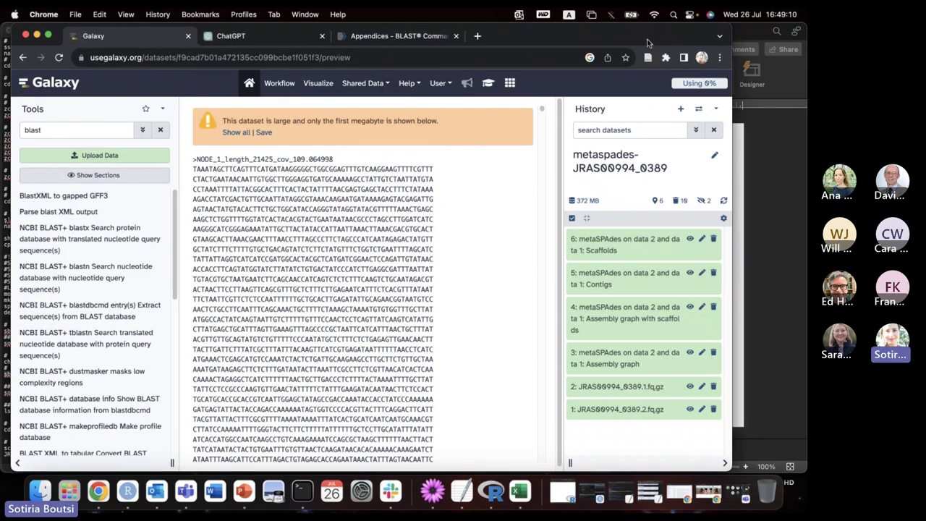
pyautogui.moveTo(733, 27); pyautogui.dragTo(751, 26)
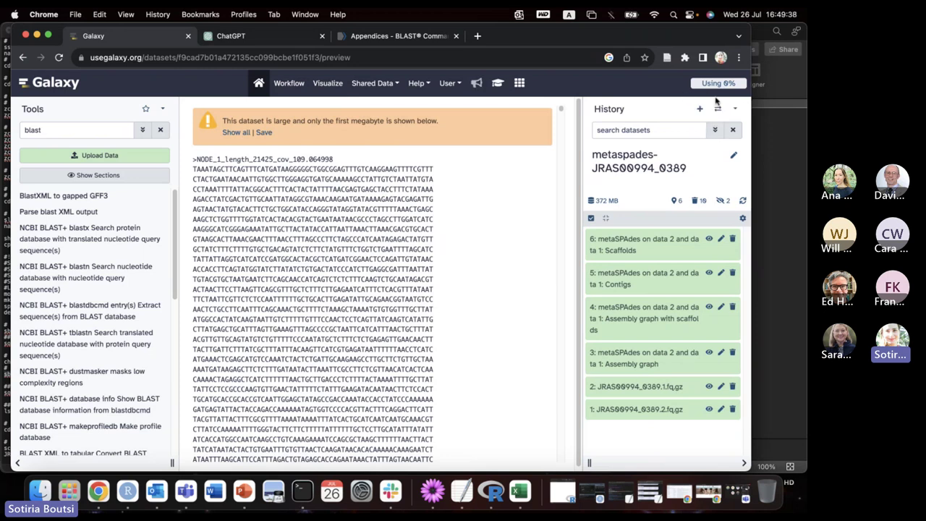
pyautogui.click(734, 110)
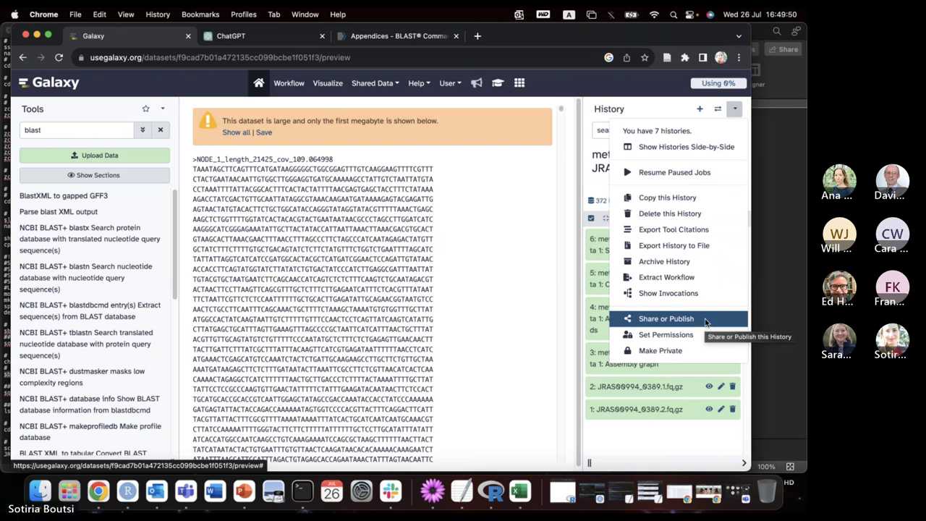
pyautogui.click(680, 278)
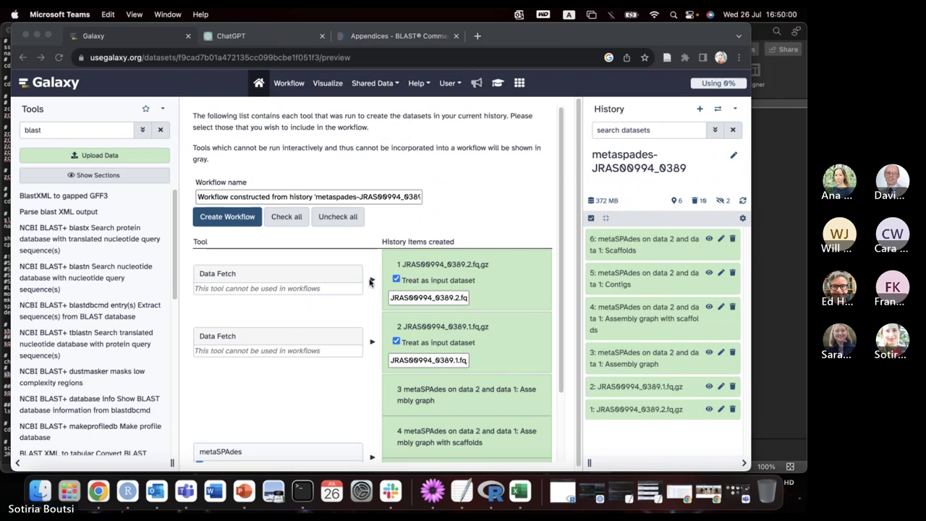
pyautogui.scroll(-2, 370, 286)
pyautogui.scroll(-1, 368, 287)
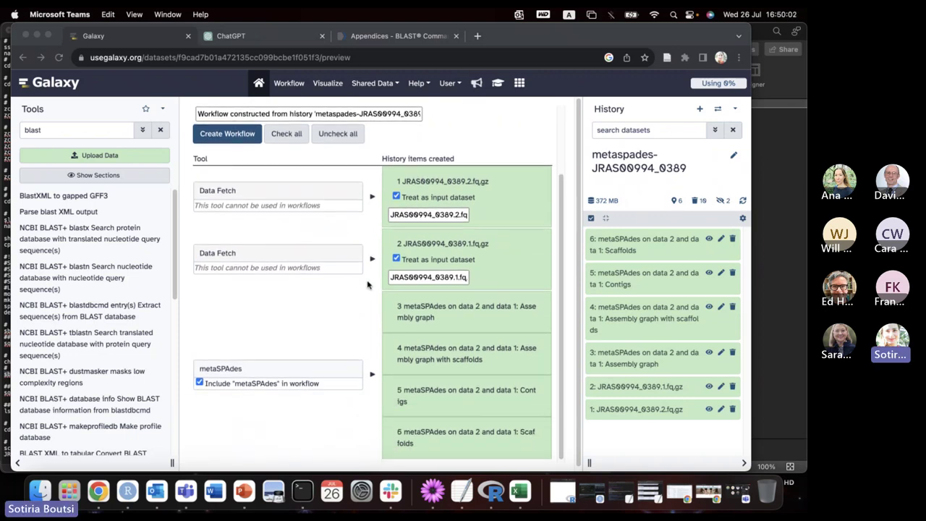
pyautogui.scroll(3, 367, 289)
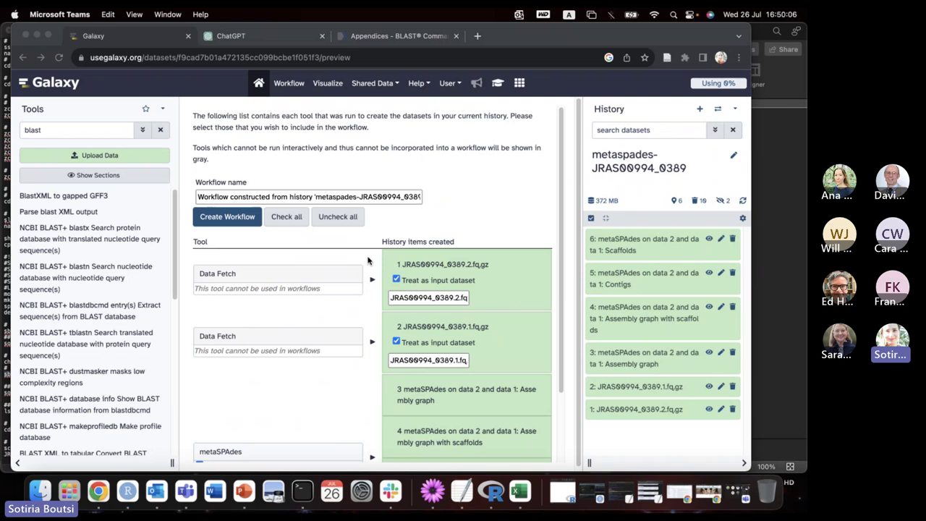
pyautogui.scroll(-3, 354, 257)
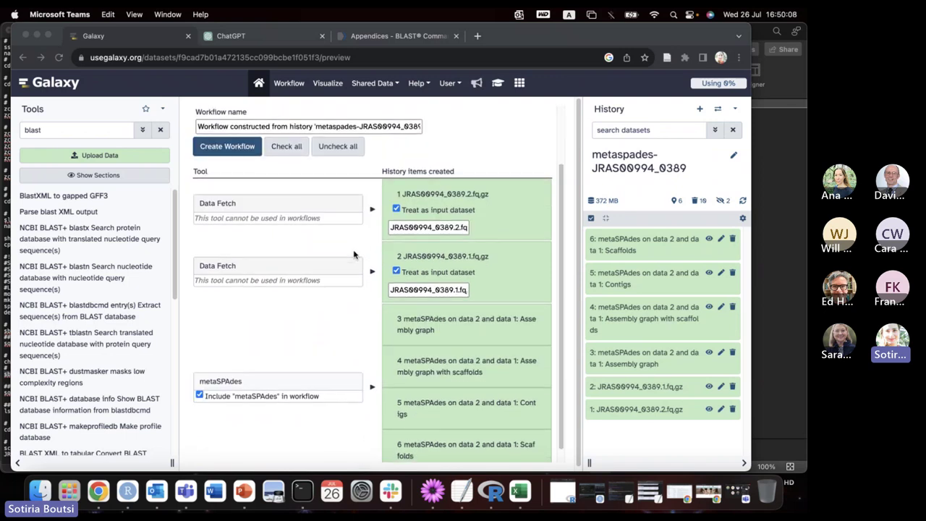
# Step: Replace the default workflow name with "harug" and create the workflow from the metaspades-JRAS00994_0389 history
pyautogui.scroll(1, 270, 212)
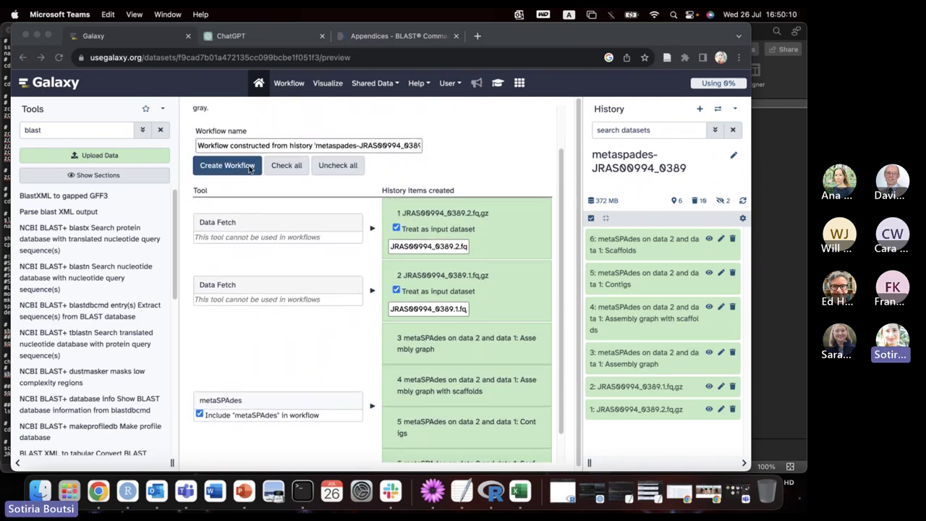
pyautogui.click(242, 146)
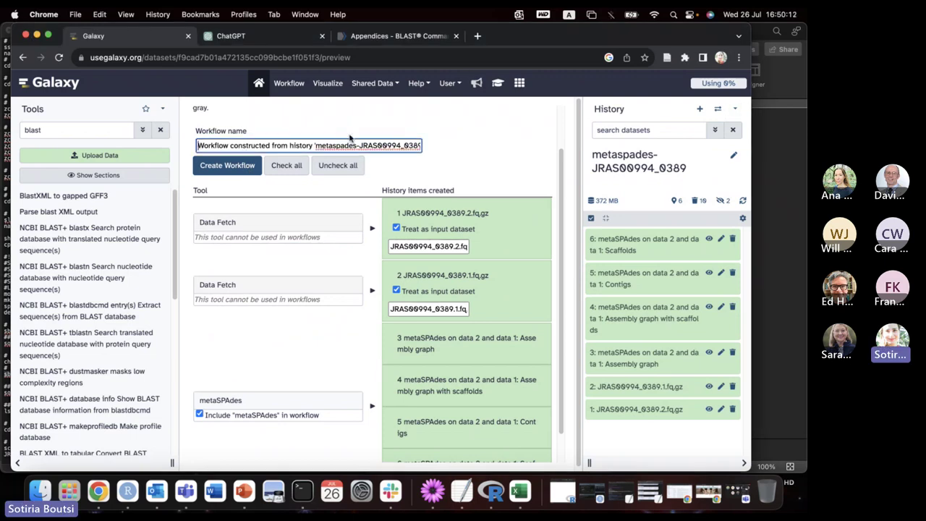
pyautogui.press('End')
pyautogui.moveTo(421, 146); pyautogui.dragTo(196, 145)
pyautogui.press('BackSpace')
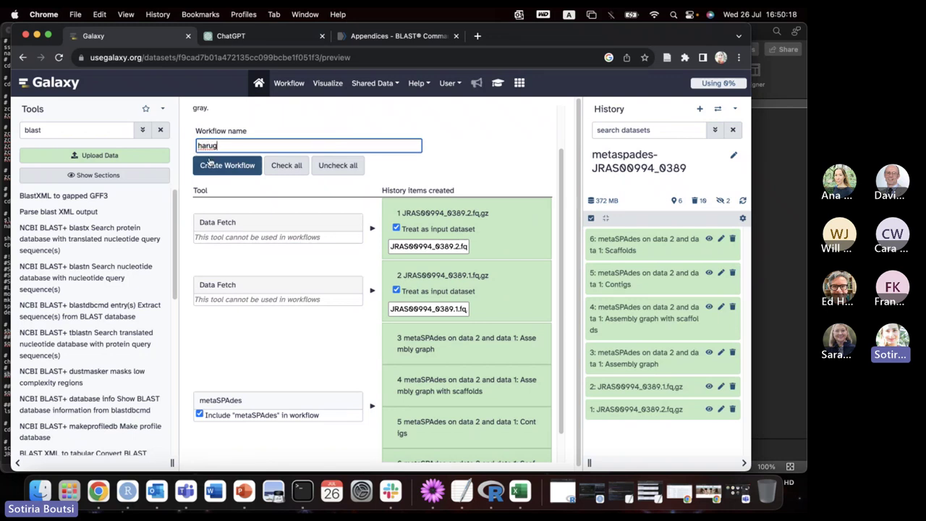
pyautogui.click(213, 166)
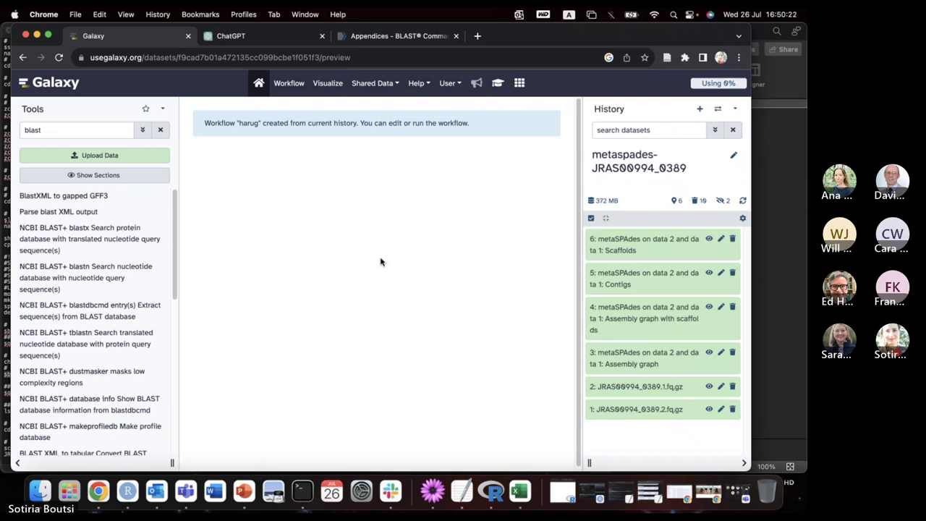
# Step: Open the export options of the harug workflow from the workflow list, create its image to view the diagram, and return to the export page
pyautogui.click(292, 88)
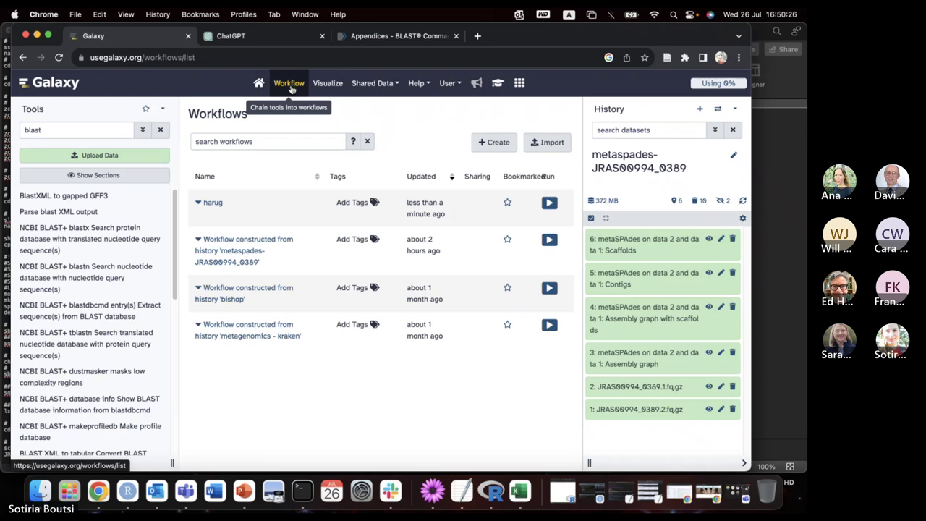
pyautogui.click(203, 204)
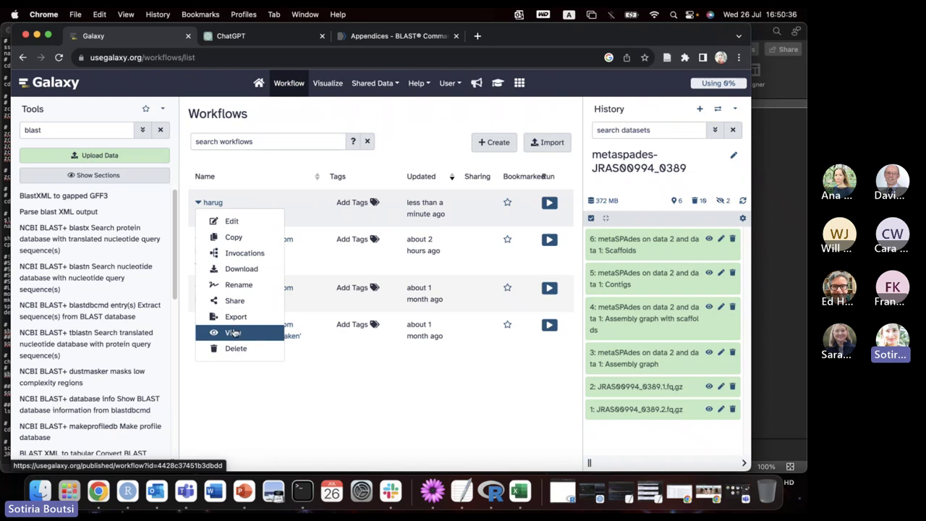
pyautogui.click(233, 318)
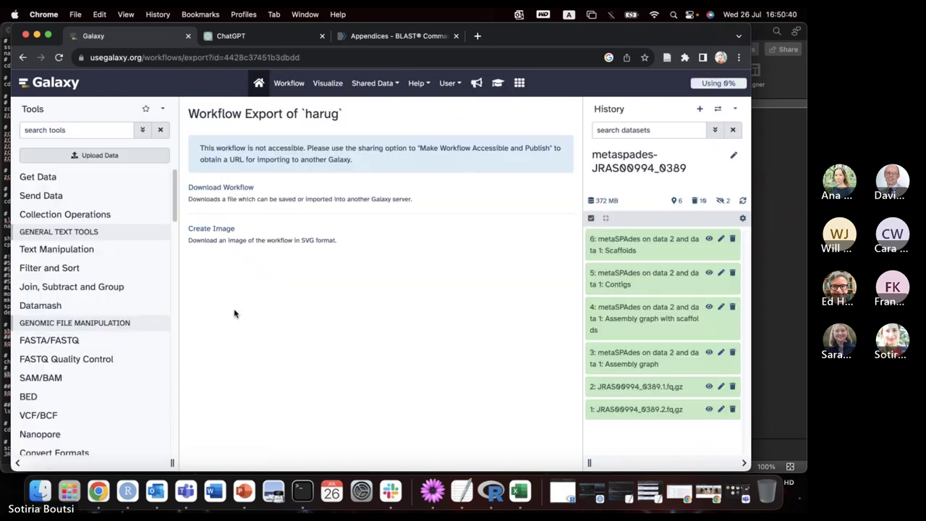
pyautogui.click(235, 228)
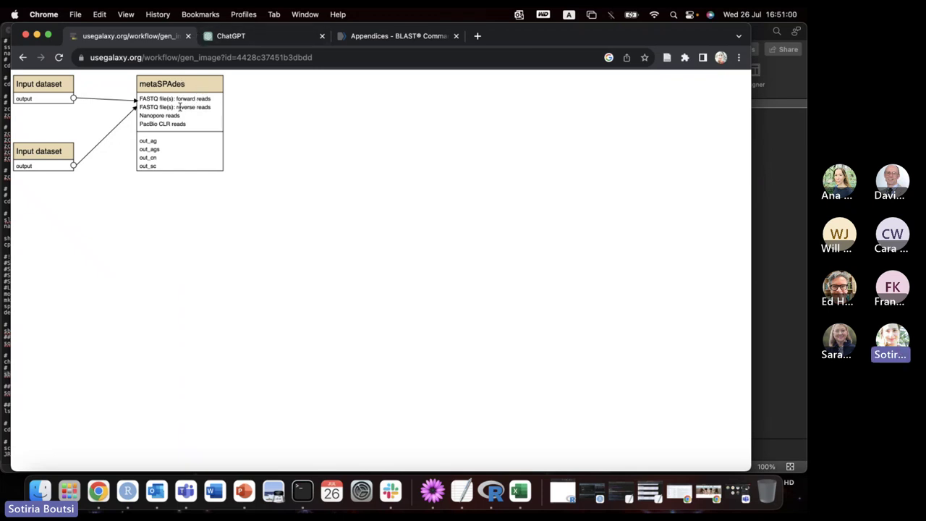
pyautogui.click(23, 58)
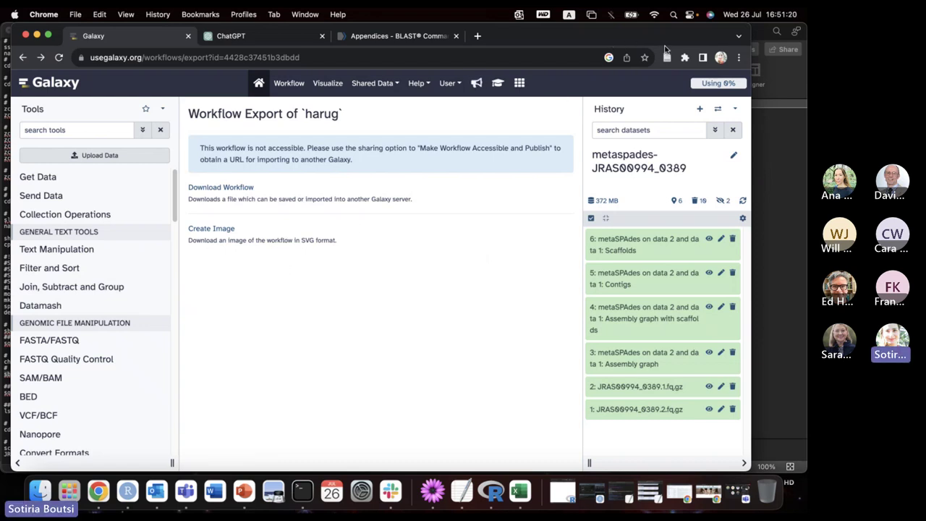
pyautogui.press('super+m')
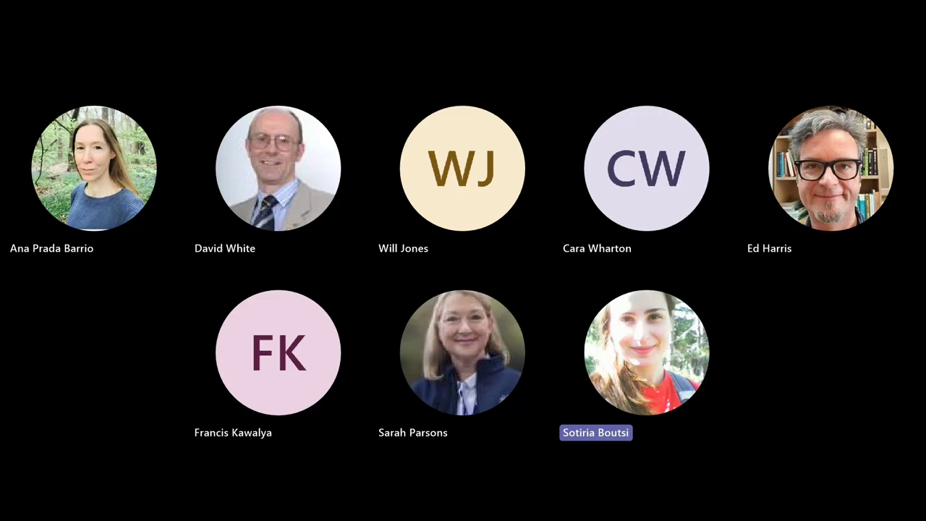